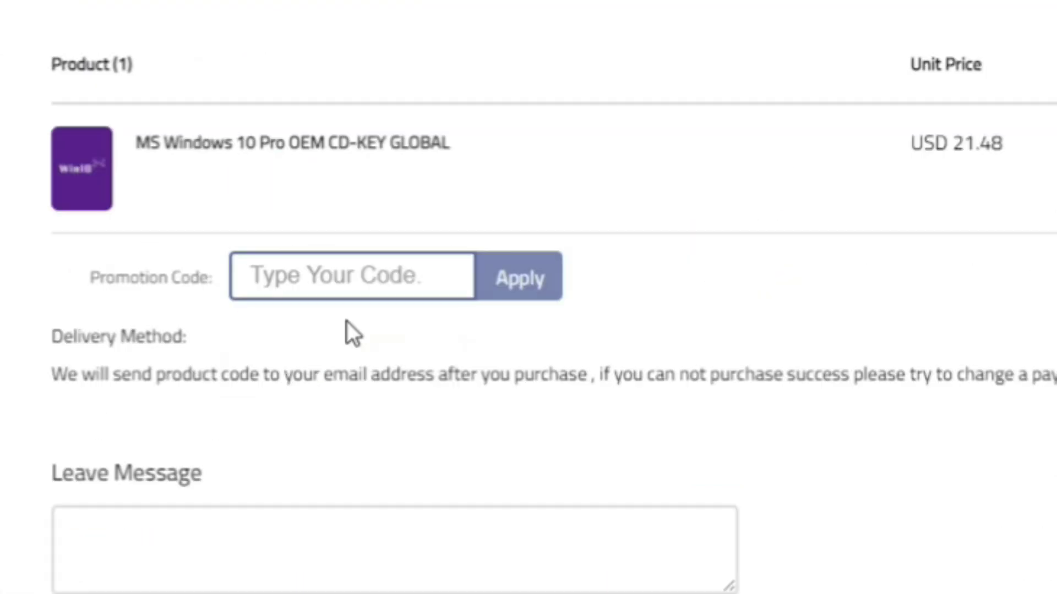
Apply the promotion code SKAG to the MS Windows 10 Pro OEM key purchase and submit the order.
type("SKAG")
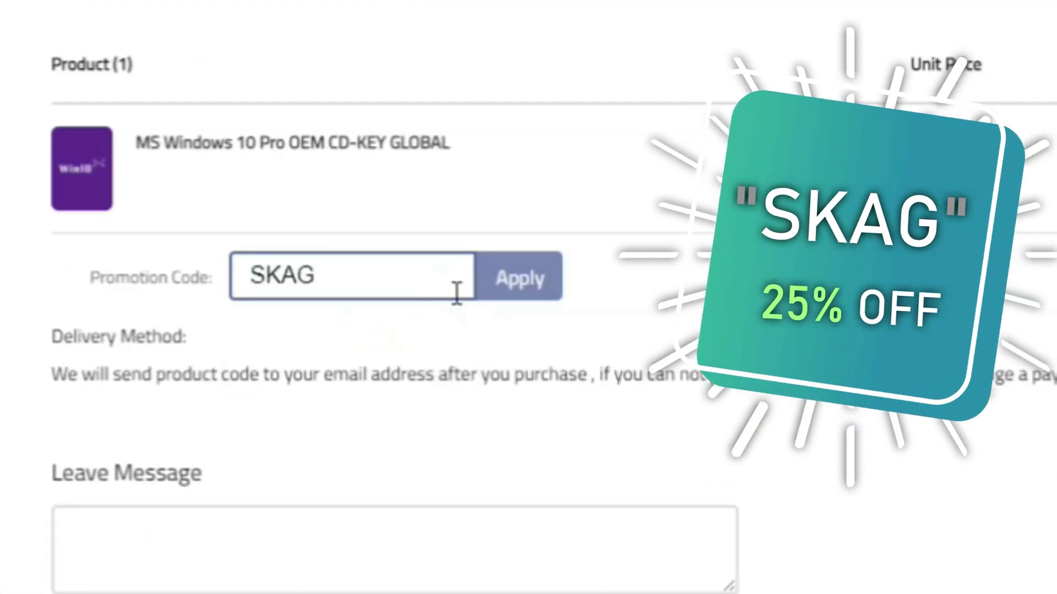
left_click(504, 280)
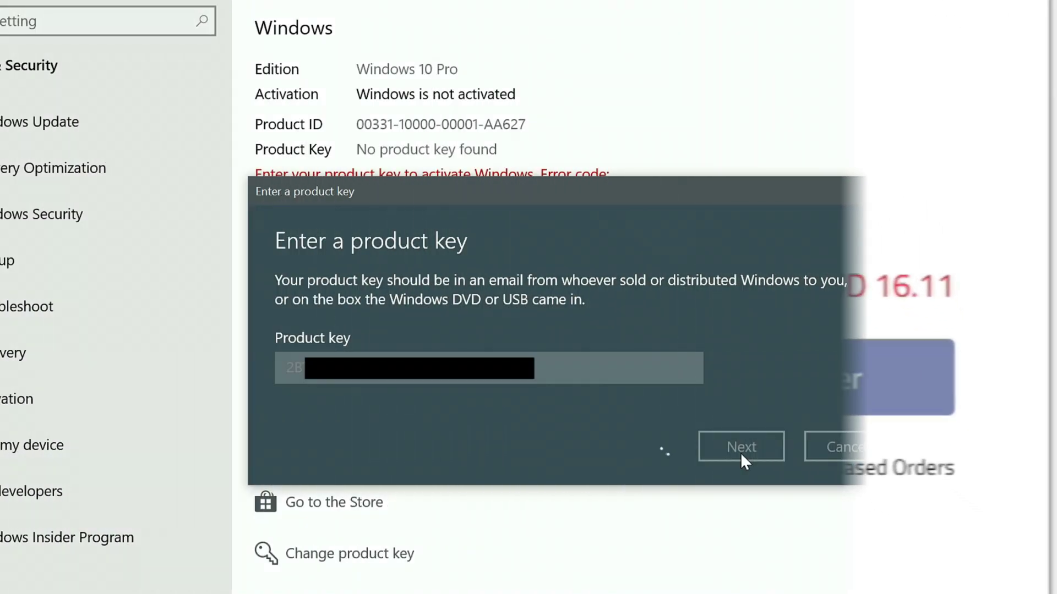
left_click(742, 395)
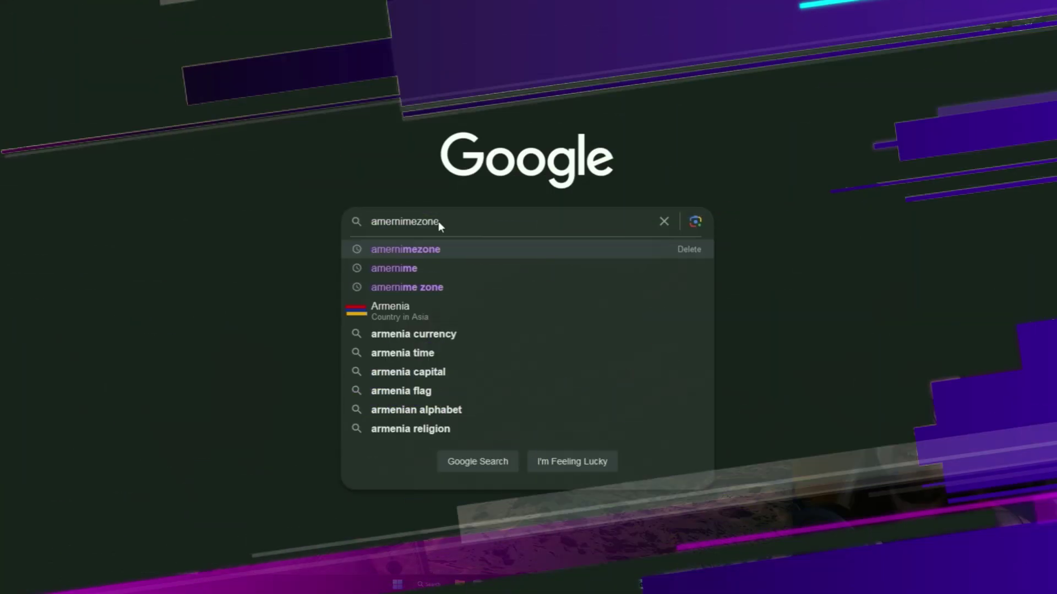
Search Google for "amernimezone" and open the Amernime Zone - AMD 3rd Party Drivers site.
key("Return")
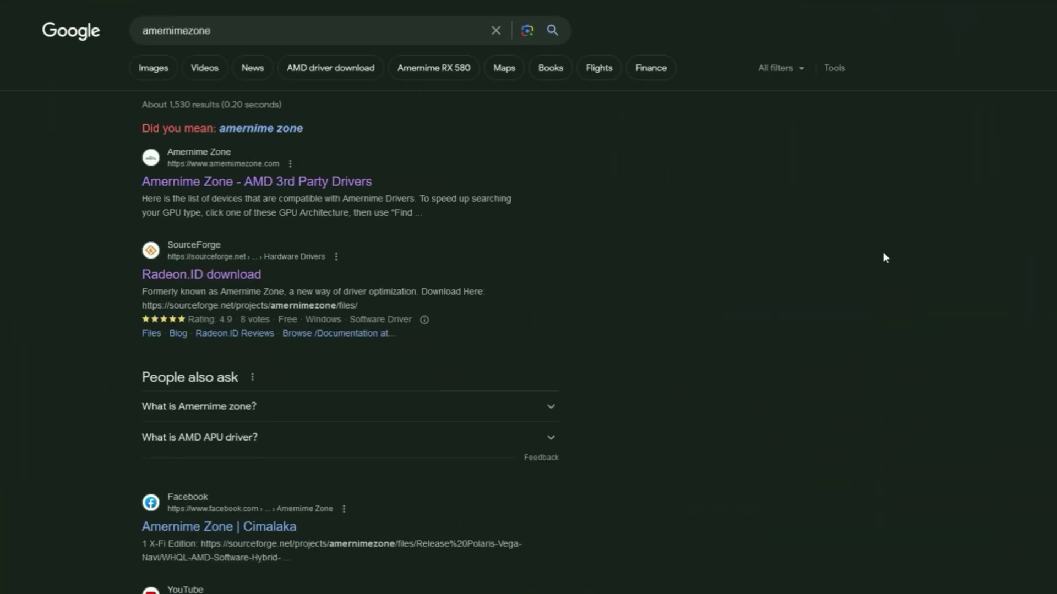
left_click(315, 181)
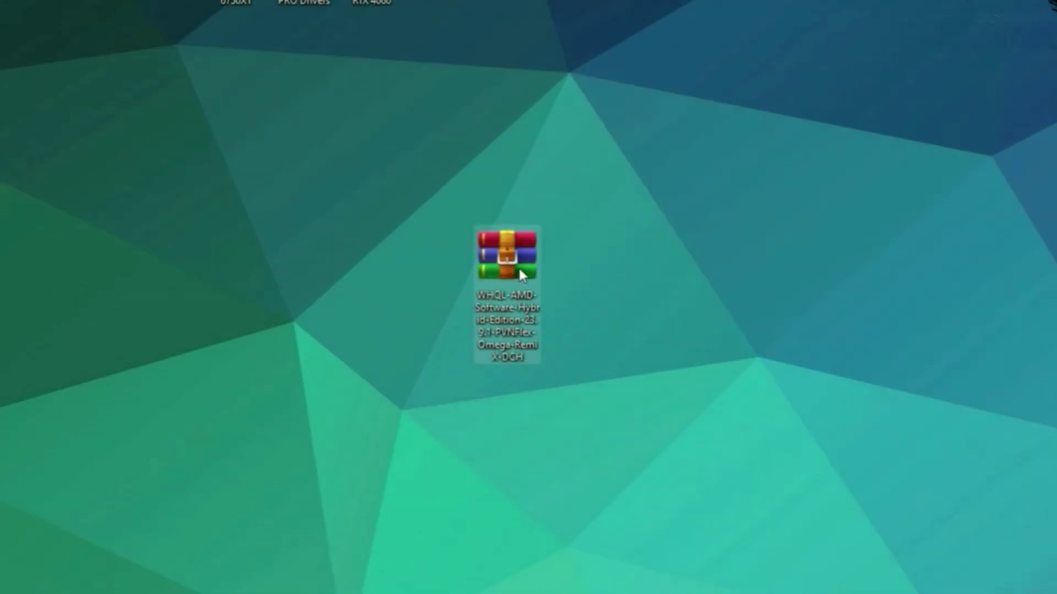
Extract the WHQL-AMD-Software-Hybrid-Edition 23.9.1 driver archive on the desktop to the suggested destination folder.
double_click(517, 266)
left_click(354, 288)
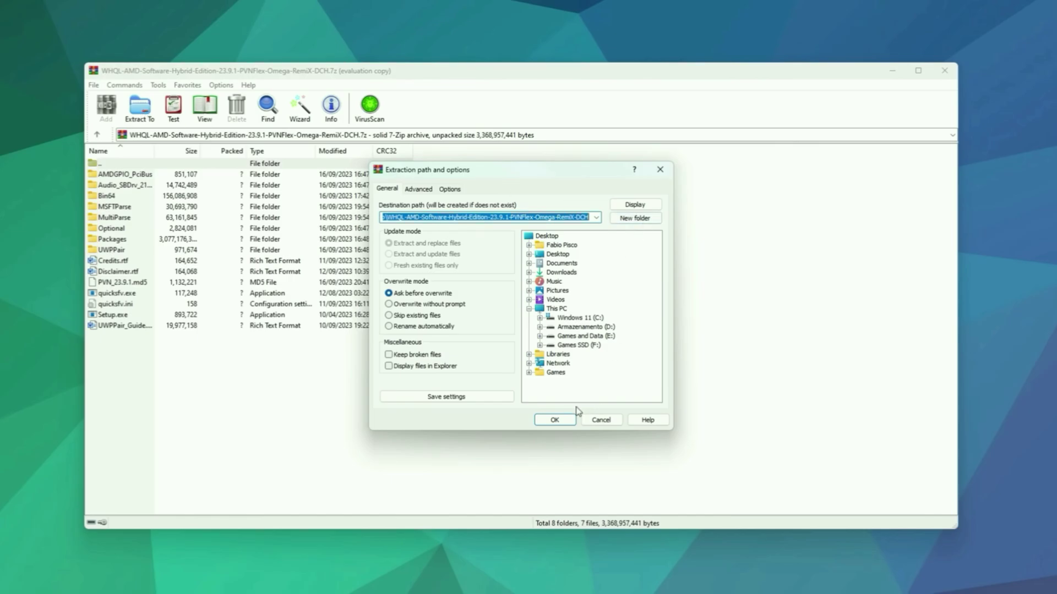
left_click(555, 419)
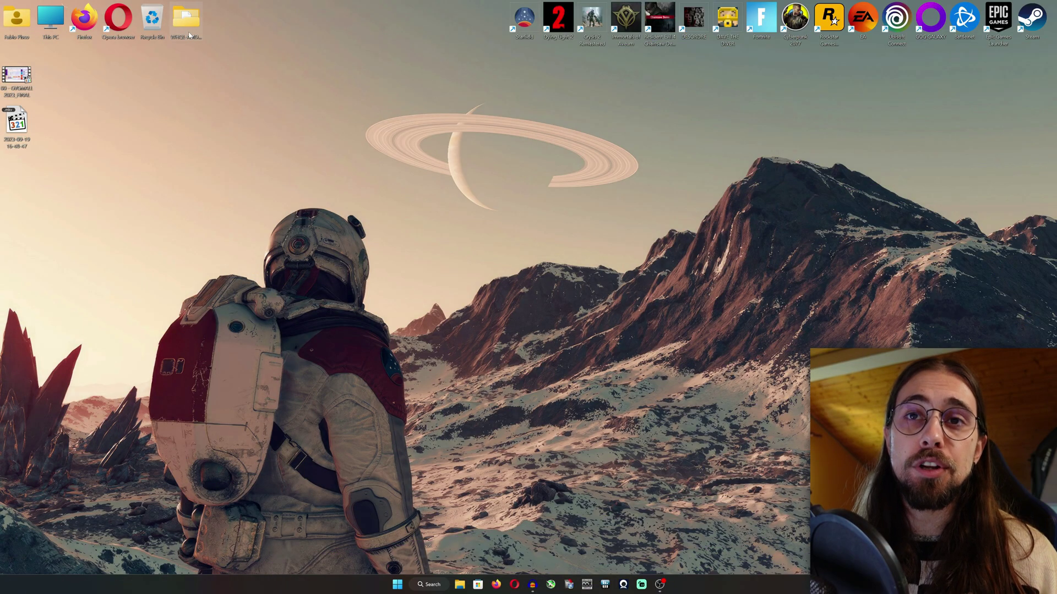
Move the extracted WHQL-AMD-Software-Hybrid-Edition folder to a free spot on the desktop and open it.
left_click_drag(189, 35, 256, 83)
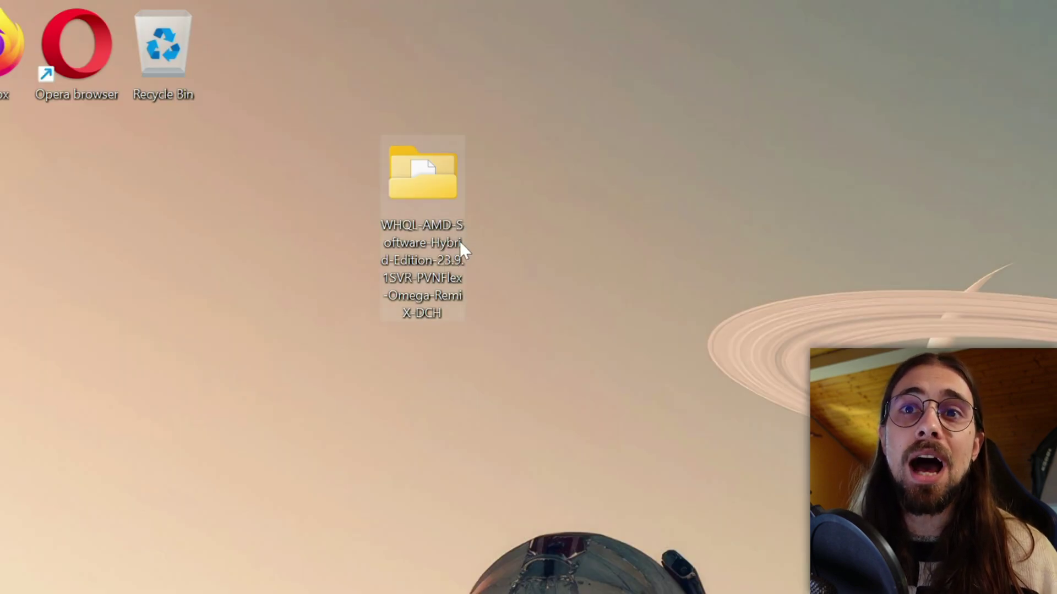
mouse_move(465, 250)
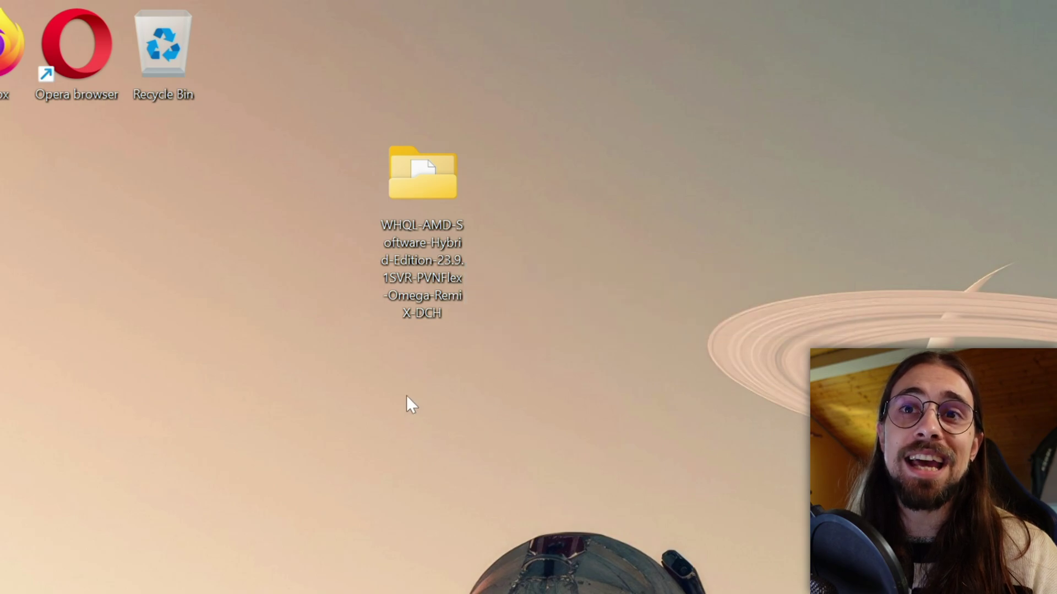
mouse_move(440, 283)
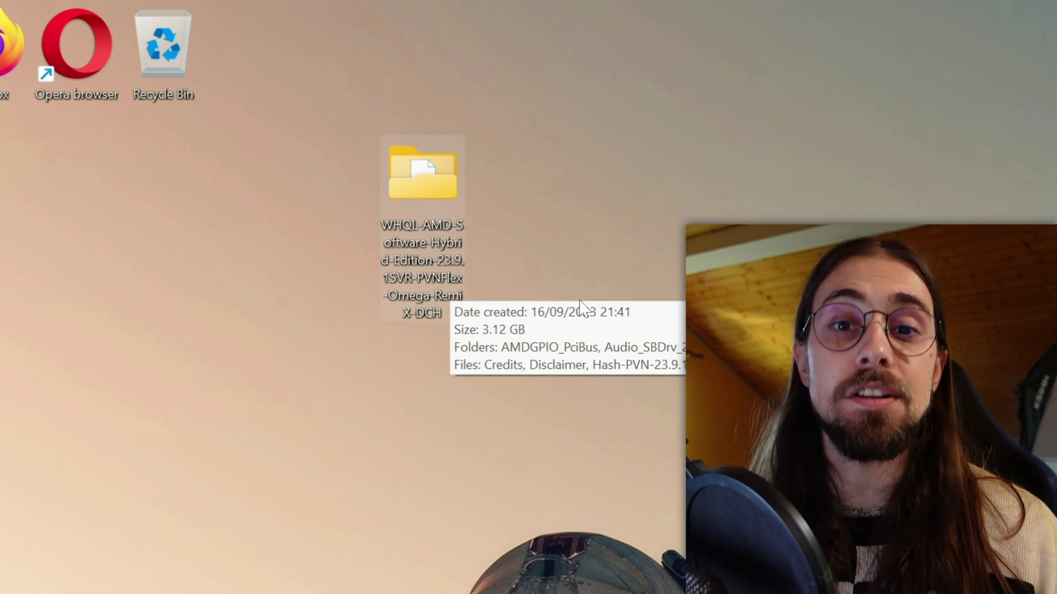
double_click(428, 221)
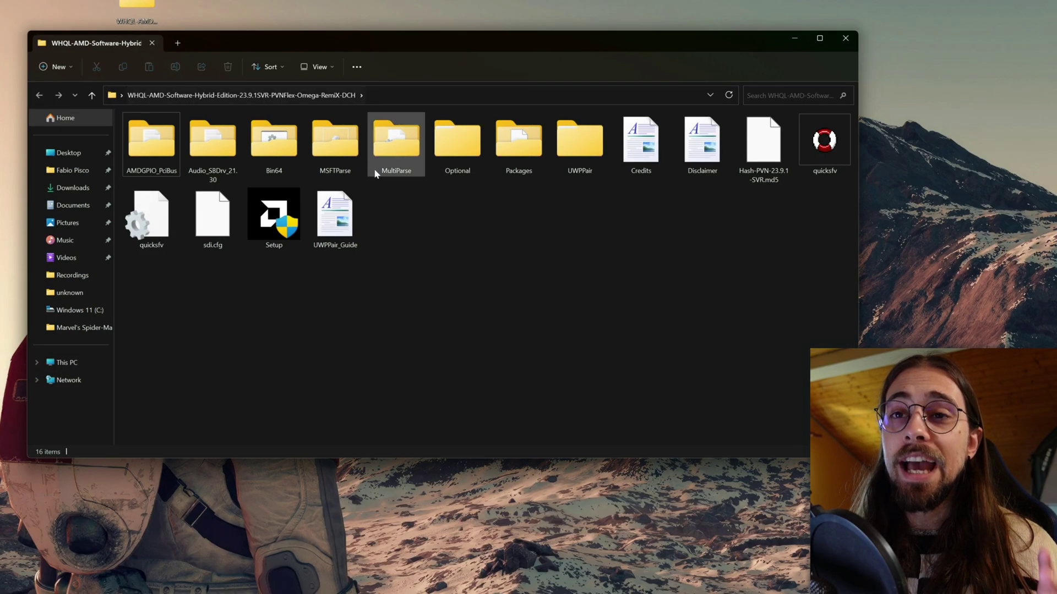
Launch Setup from the extracted driver folder and close the folder window.
left_click_drag(388, 43, 473, 41)
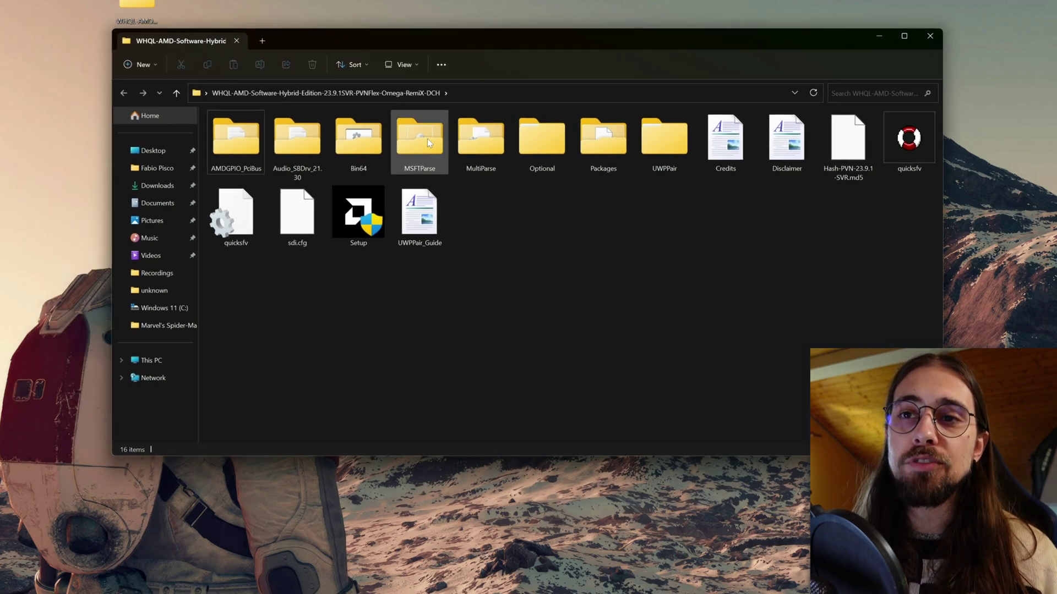
double_click(372, 232)
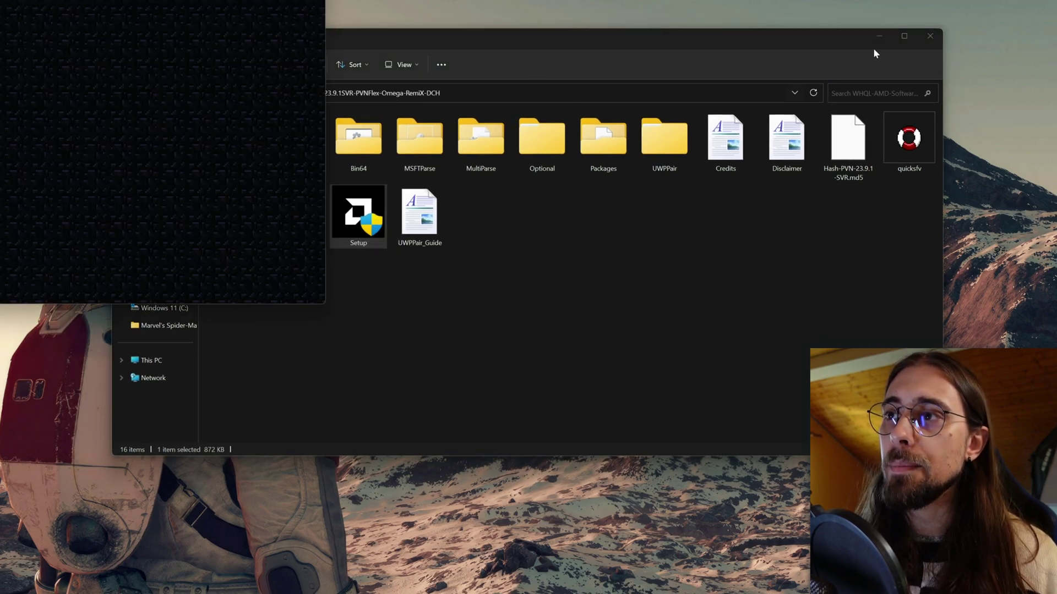
left_click(930, 37)
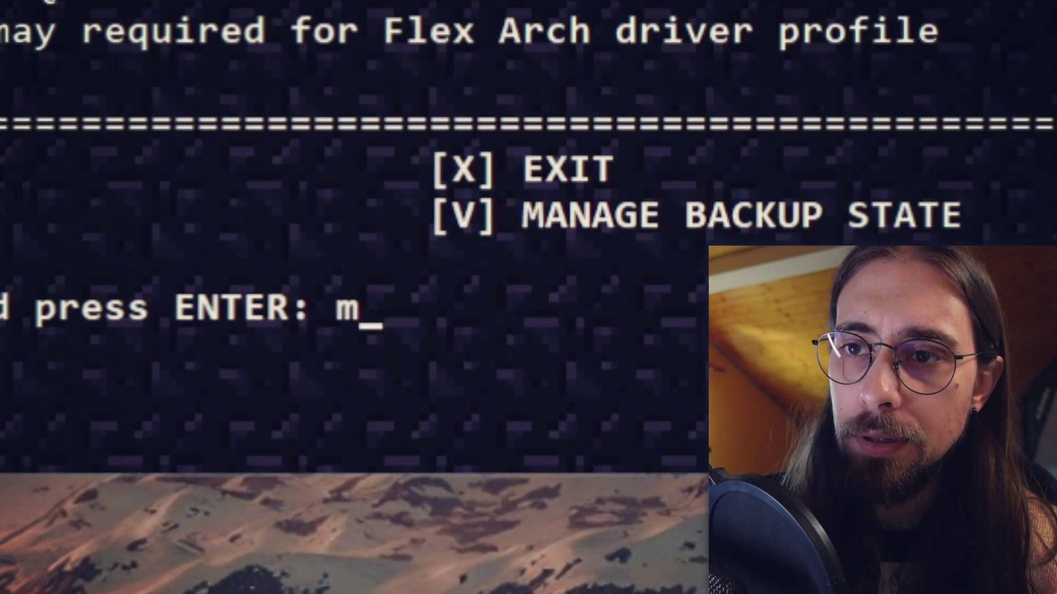
Mute the console installer and choose option 1, the 23.9.1 SVR Driver Section for Universal Radeon Devices.
key("Return")
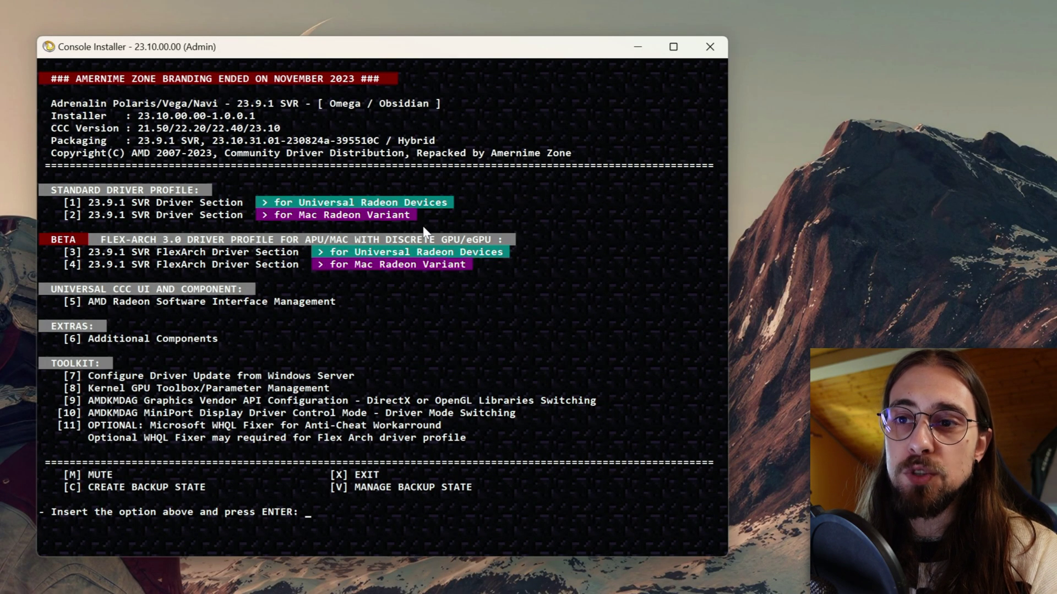
type("1")
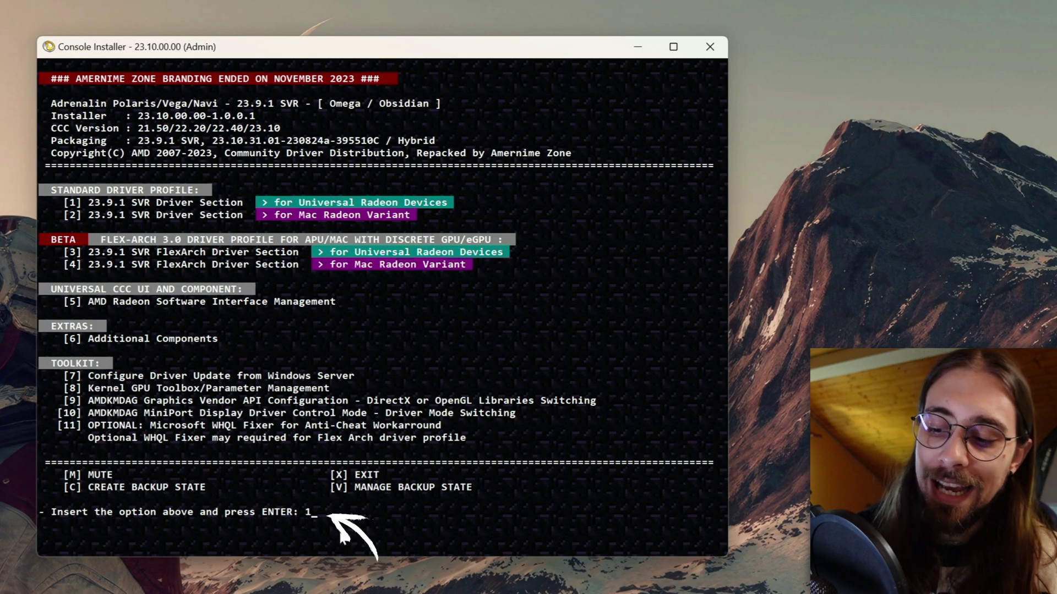
key("Return")
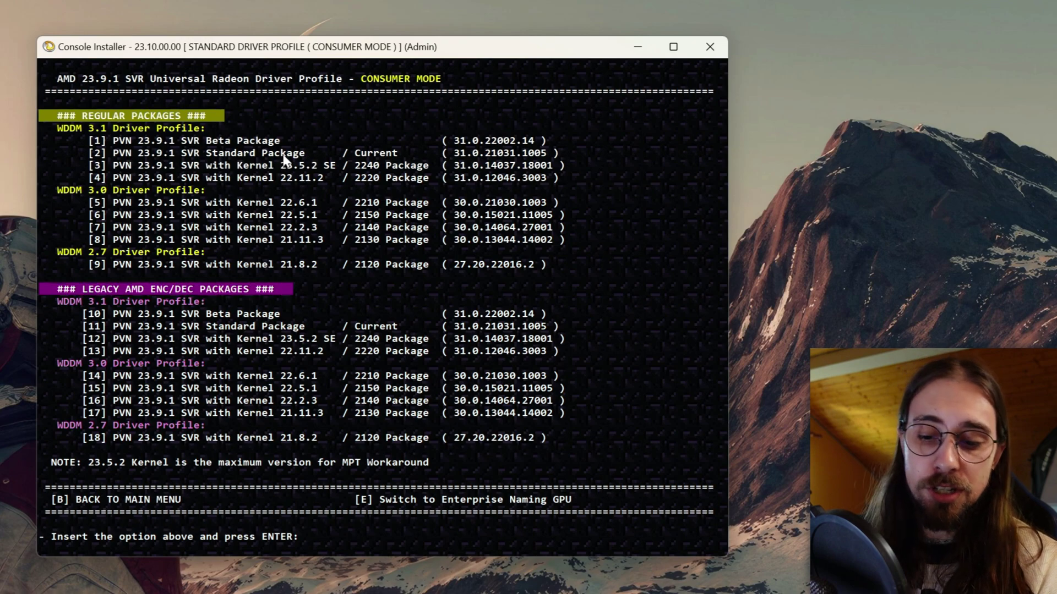
Choose regular package 2, PVN 23.9.1 SVR Standard Package, with the Microsoft installation method.
type("2")
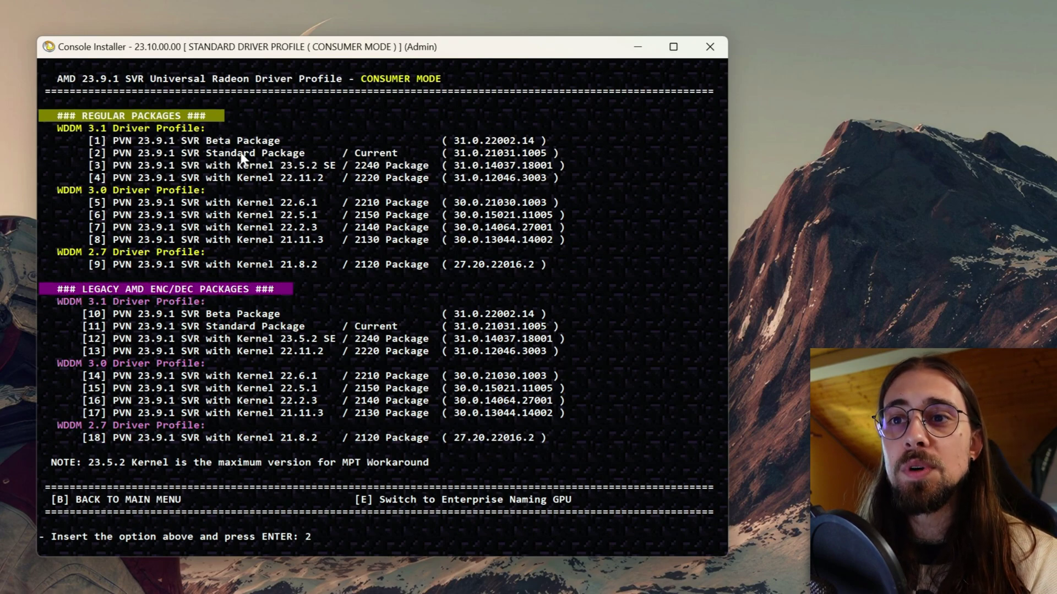
key("Return")
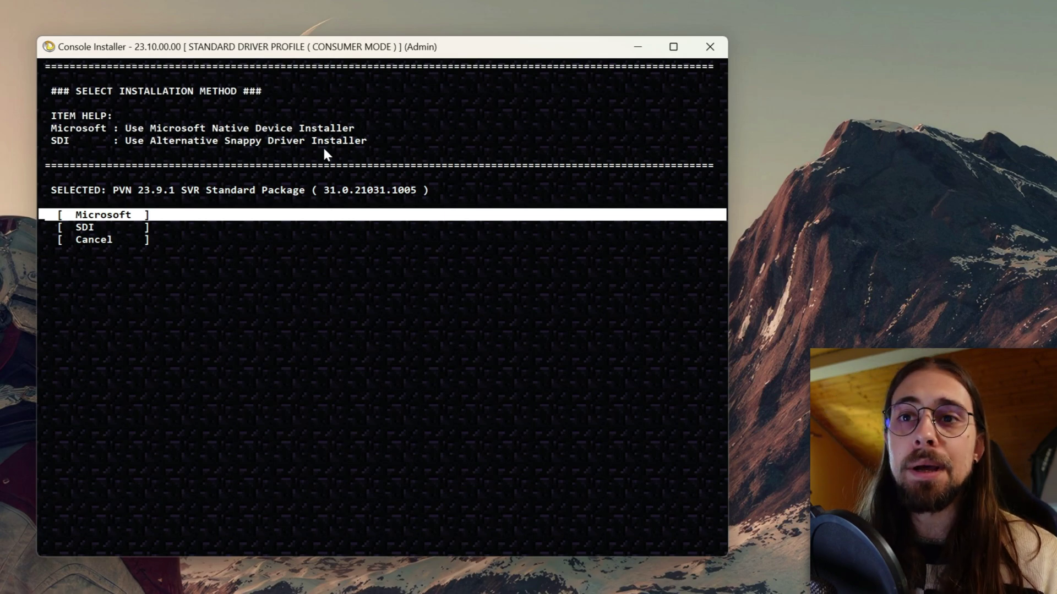
key("Return")
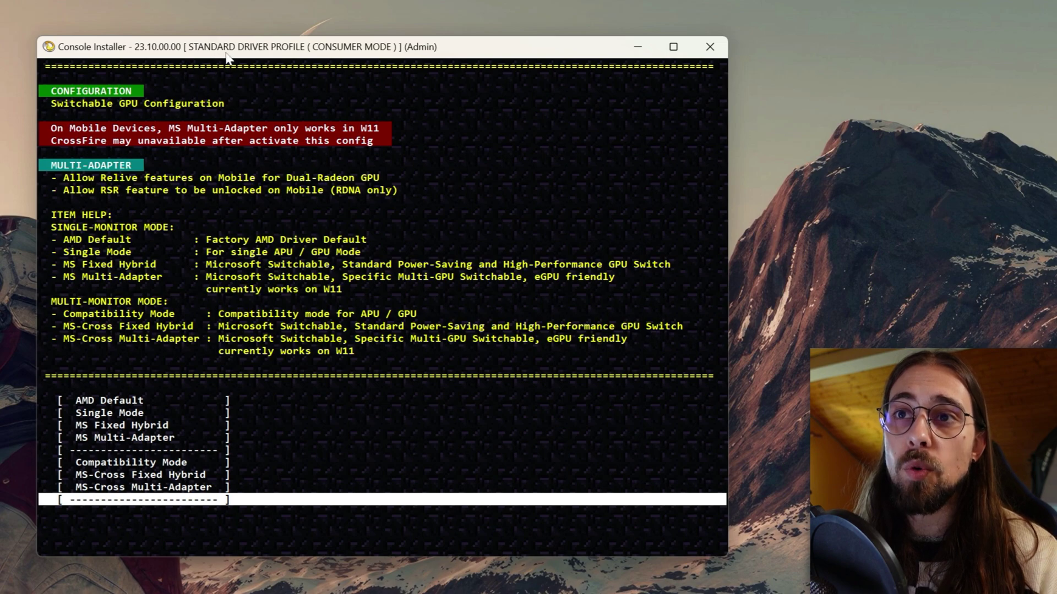
Set the switchable GPU configuration to AMD Default.
left_click_drag(230, 55, 231, 51)
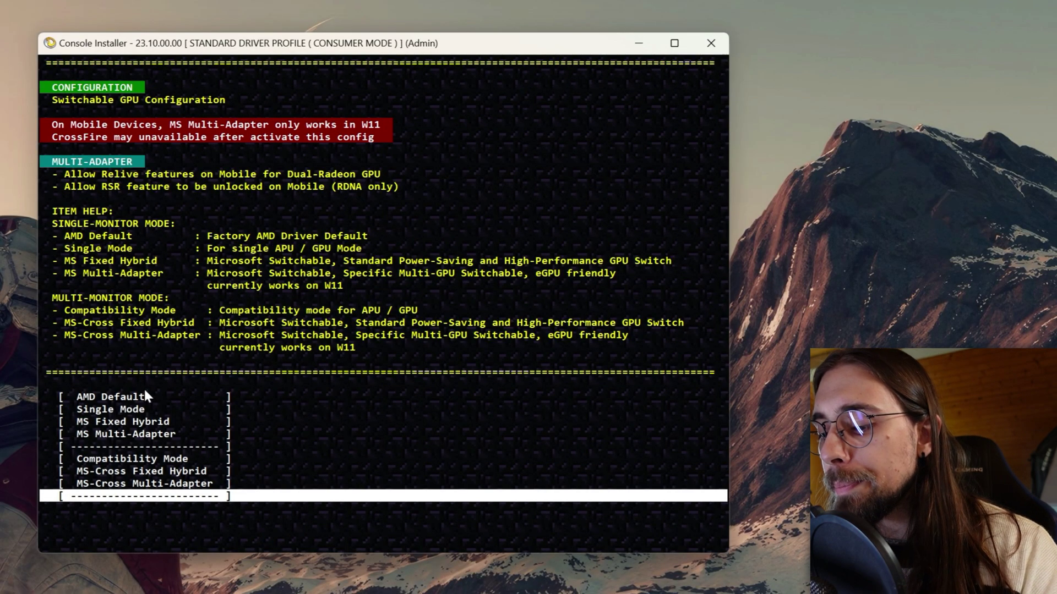
key("Up")
key("Up")
key("Up")
key("Up")
key("Up")
key("Up")
key("Up")
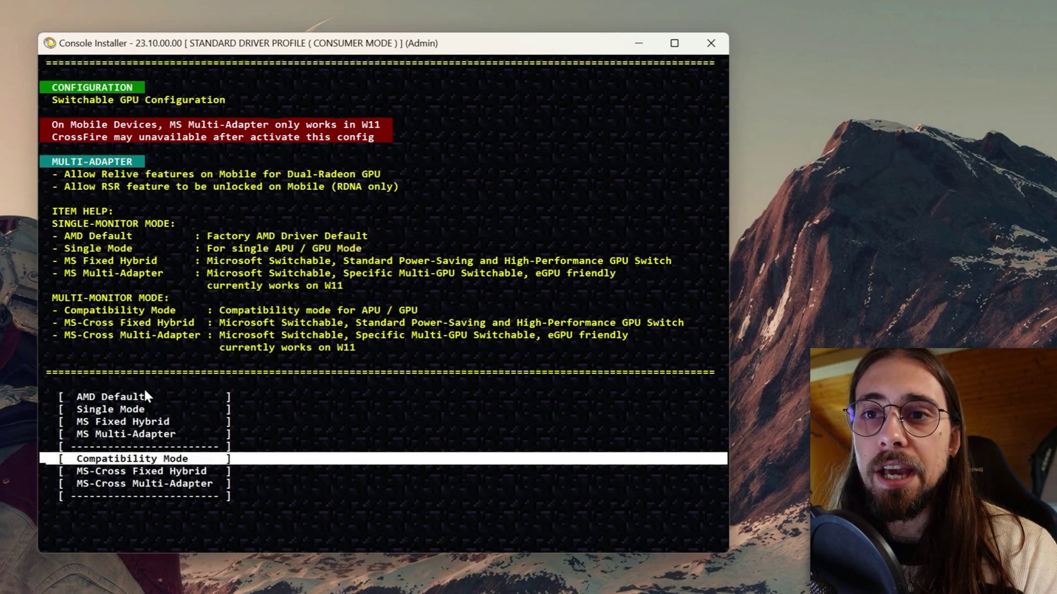
key("Up")
key("Up")
key("Down")
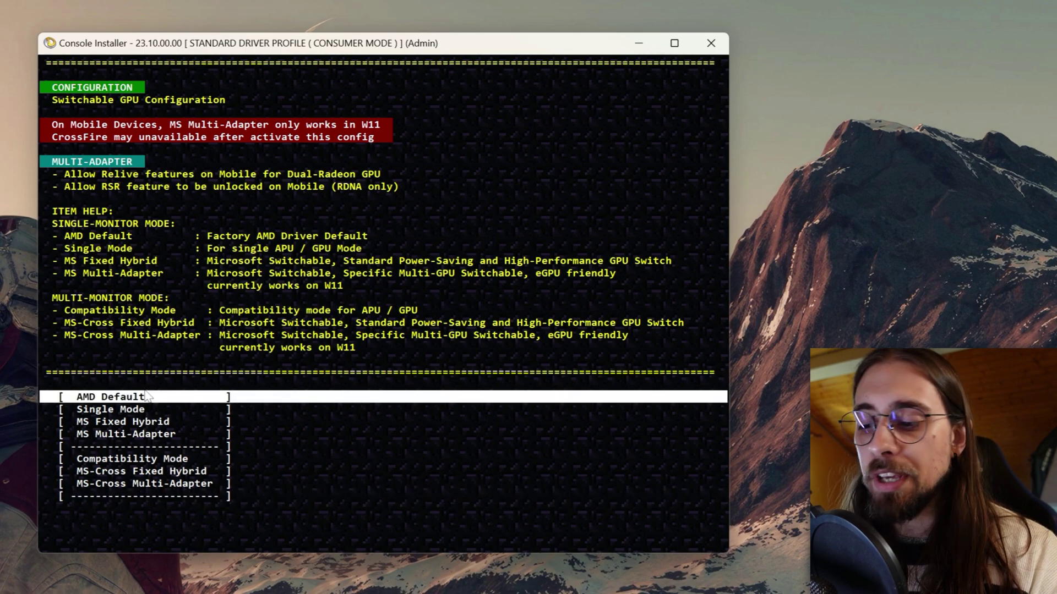
key("Return")
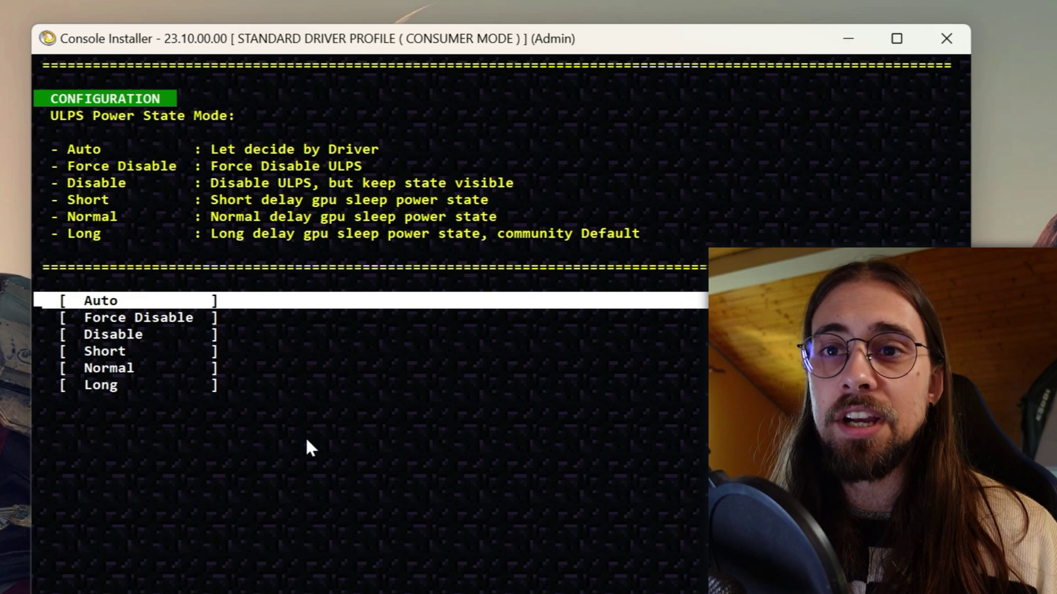
key("Down")
key("Down")
key("Up")
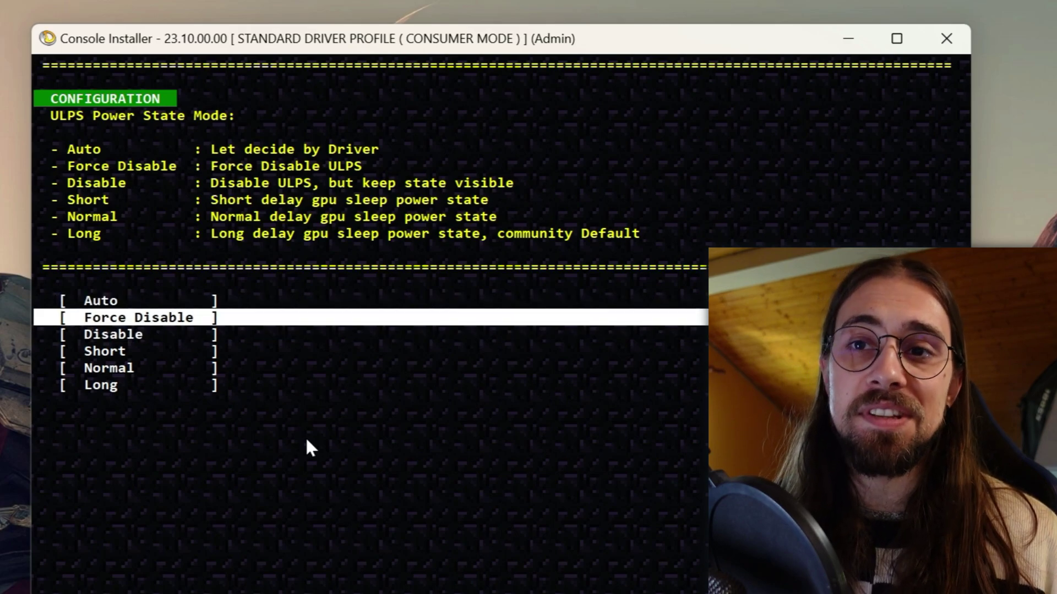
key("Down")
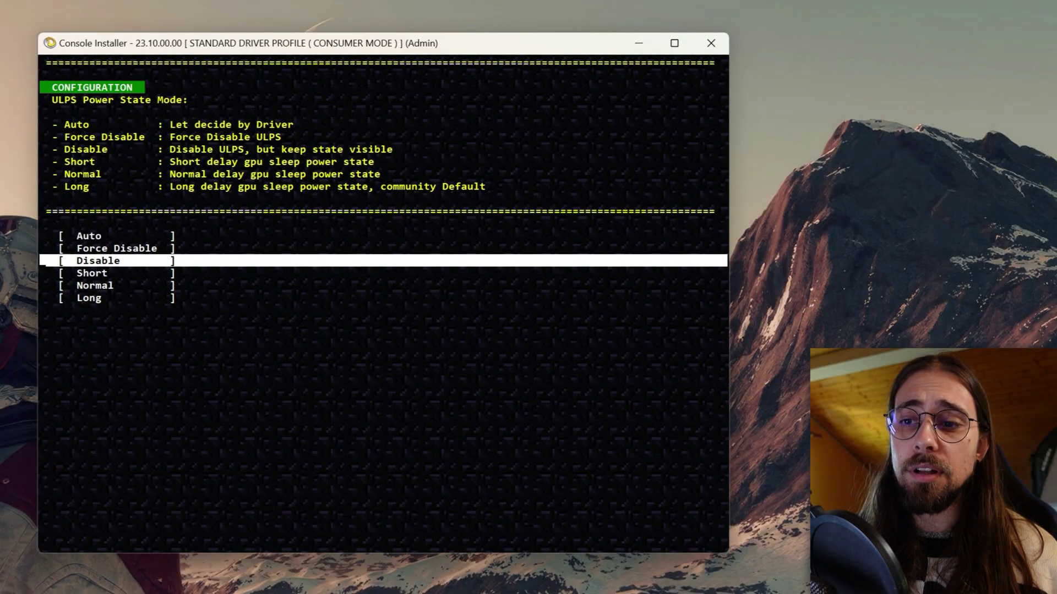
key("Return")
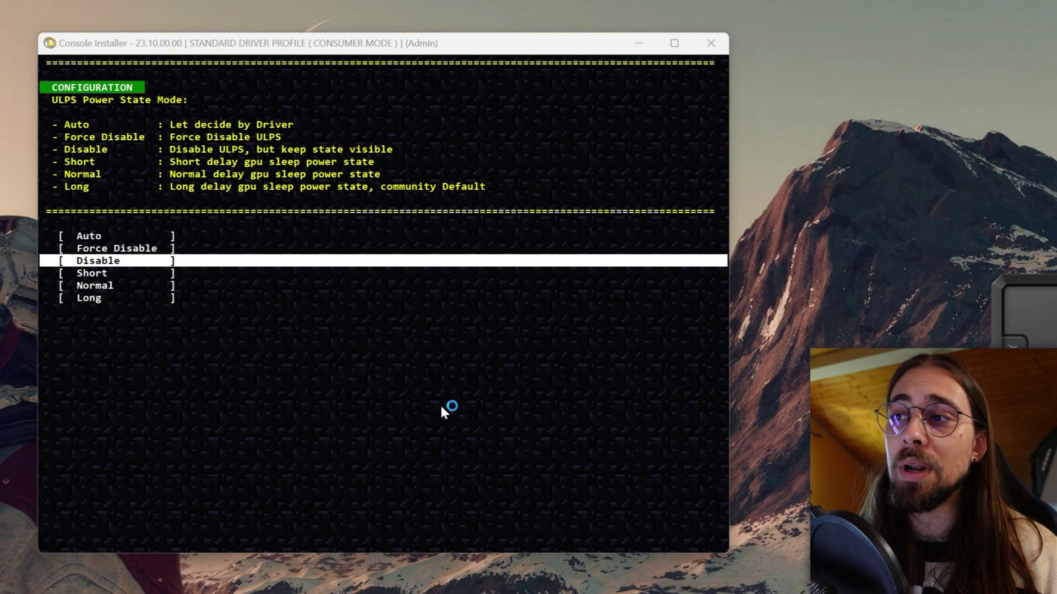
Check the Disable ULPS option in MSI Afterburner's properties and set the installer's ULPS power state mode to Auto.
left_click(387, 275)
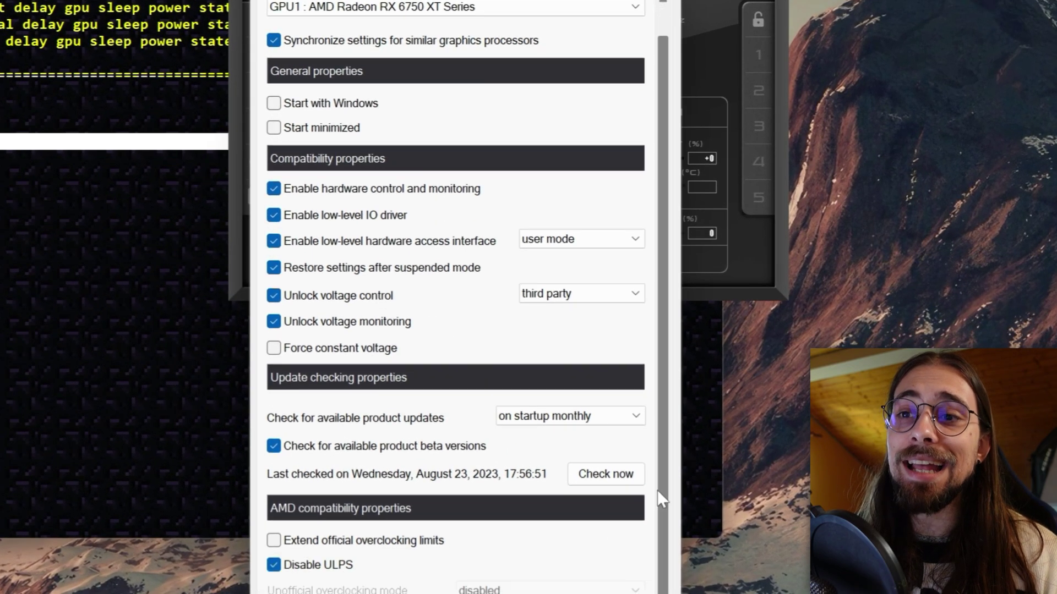
scroll(660, 498, "down", 1)
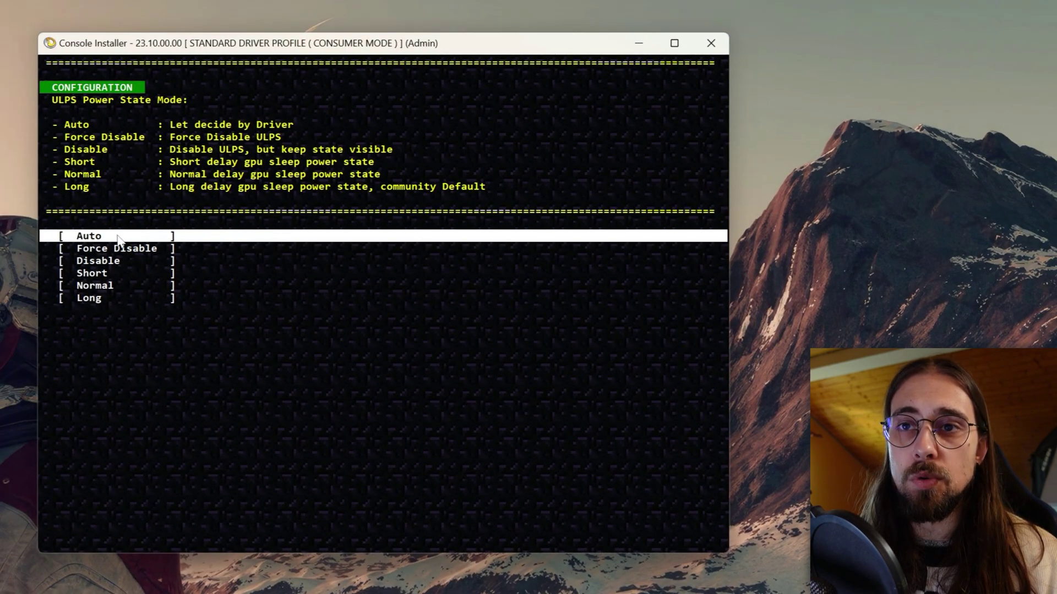
left_click(117, 239)
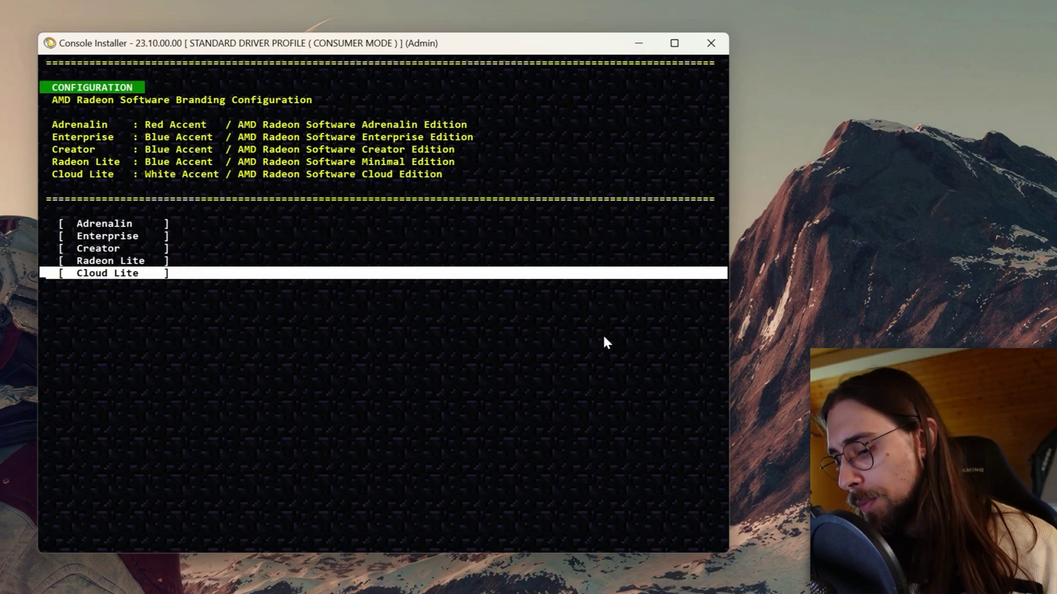
Set the AMD Radeon Software branding to Adrenalin.
key("Up")
key("Up")
key("Up")
key("Up")
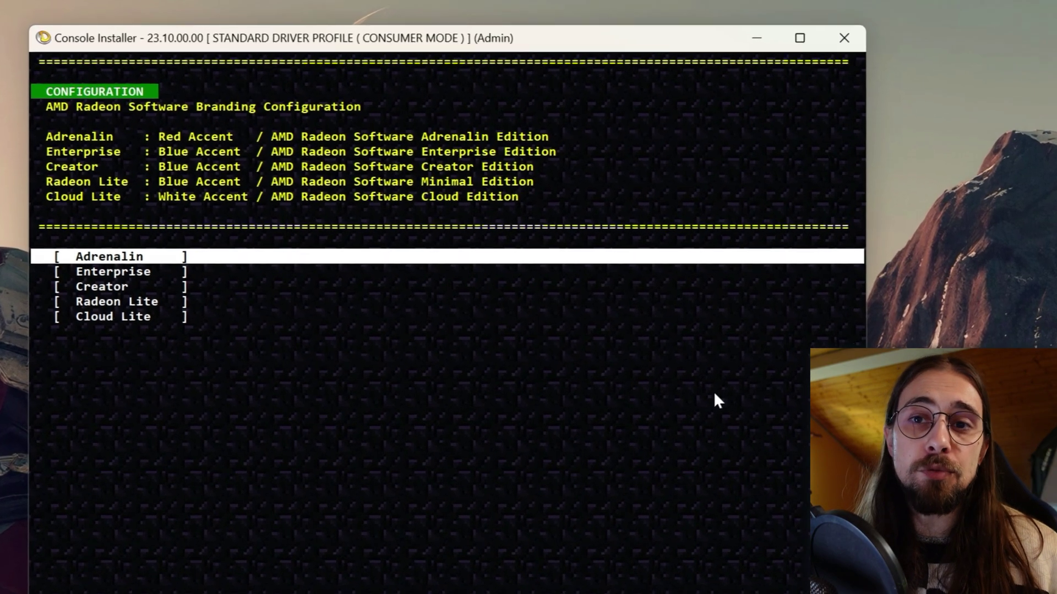
key("Down")
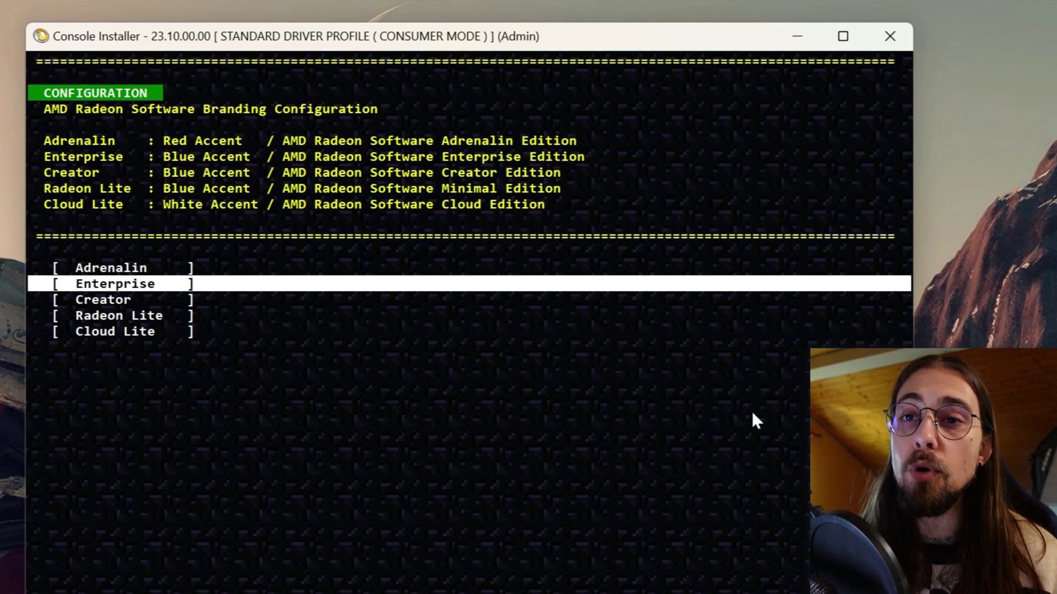
key("Down")
key("Up")
key("Up")
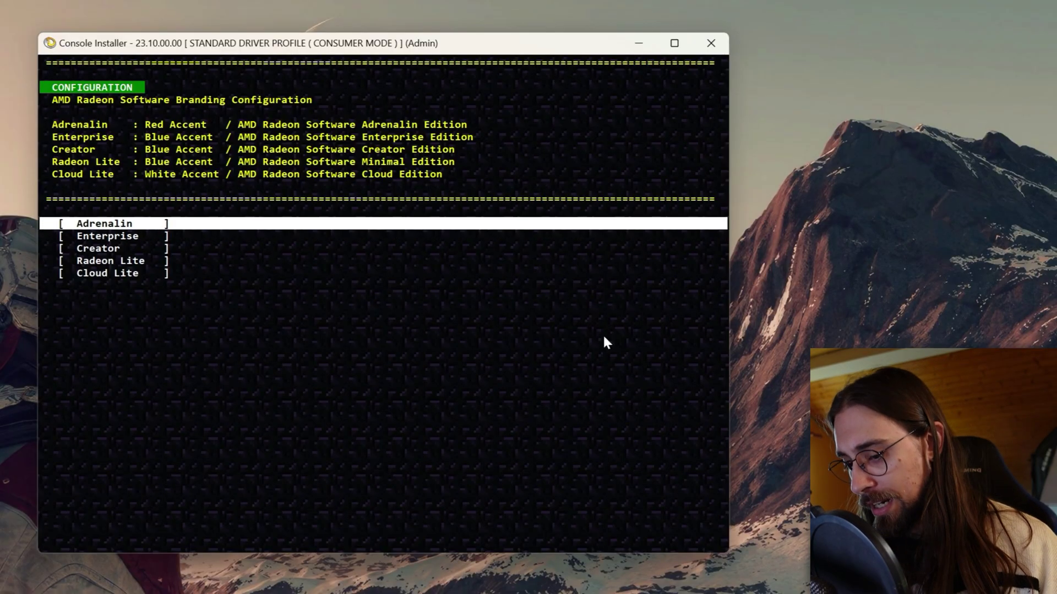
key("Return")
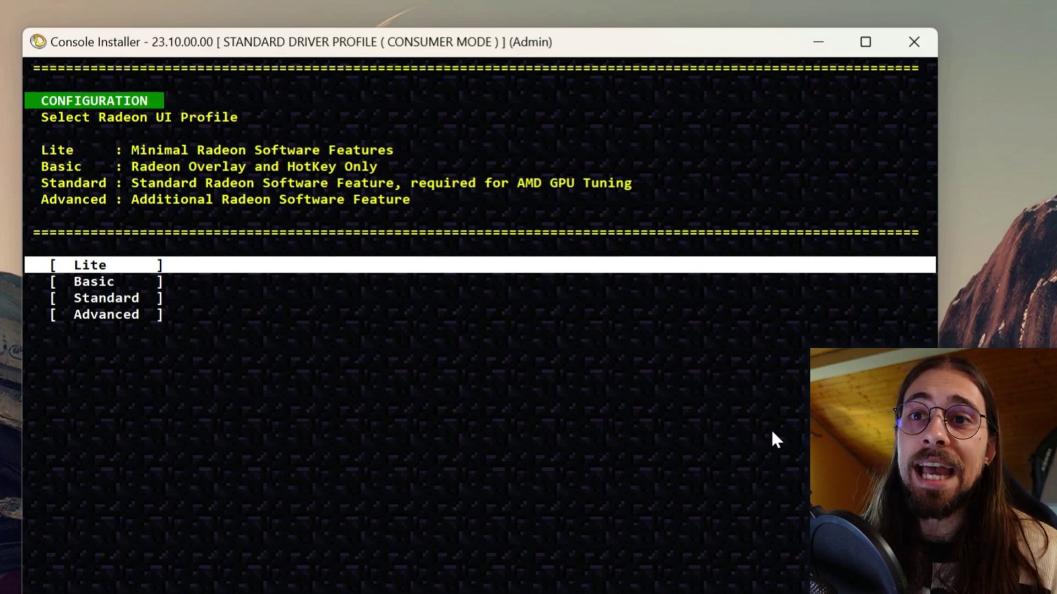
Set the Radeon UI profile to Standard.
key("Down")
key("Down")
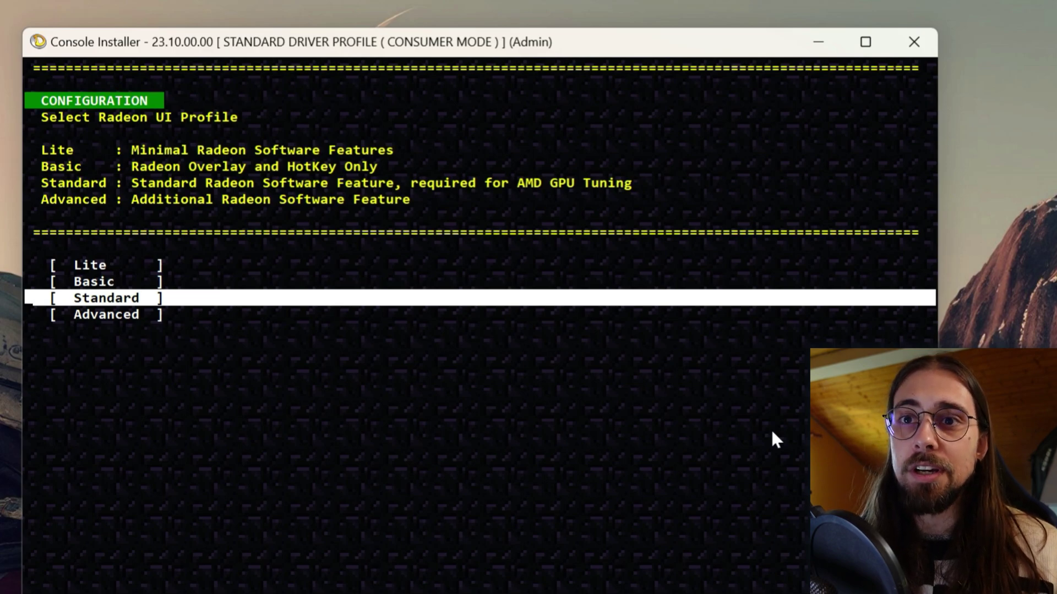
key("Return")
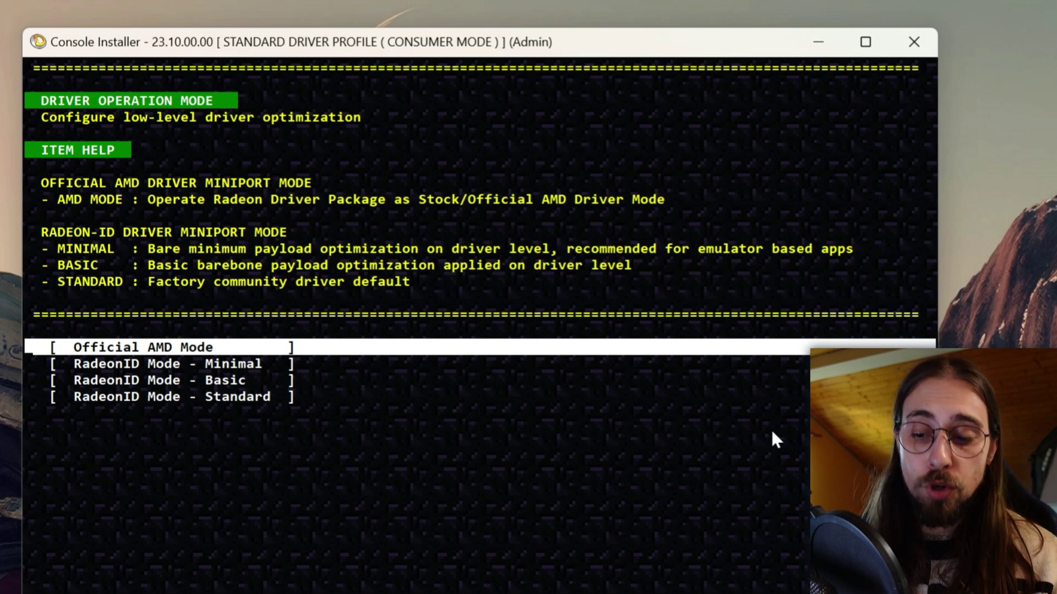
Compare the driver operation modes and choose Official AMD Mode for the low-level driver optimization.
key("Down")
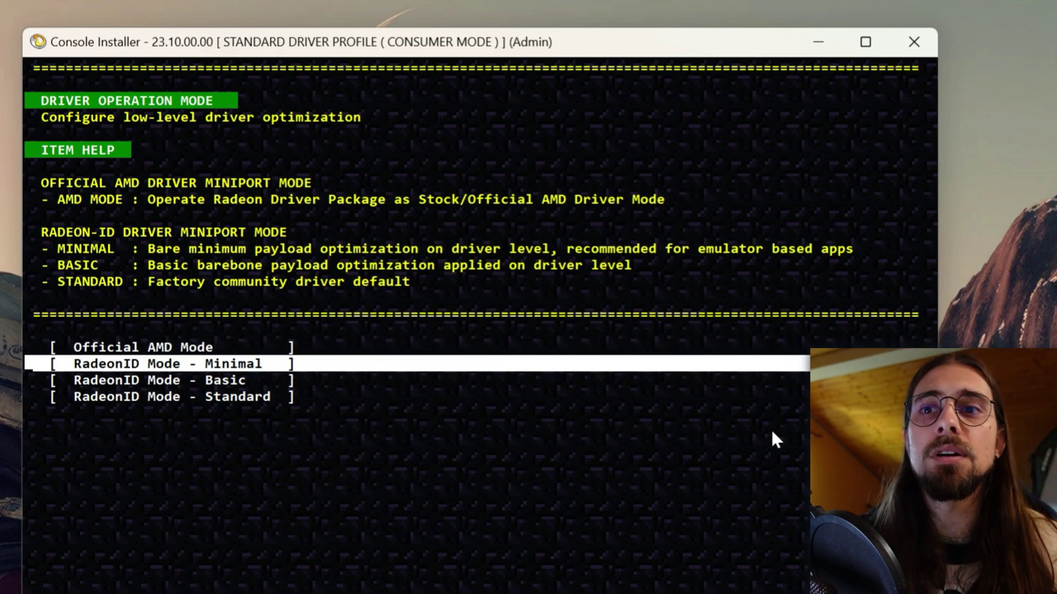
key("Down")
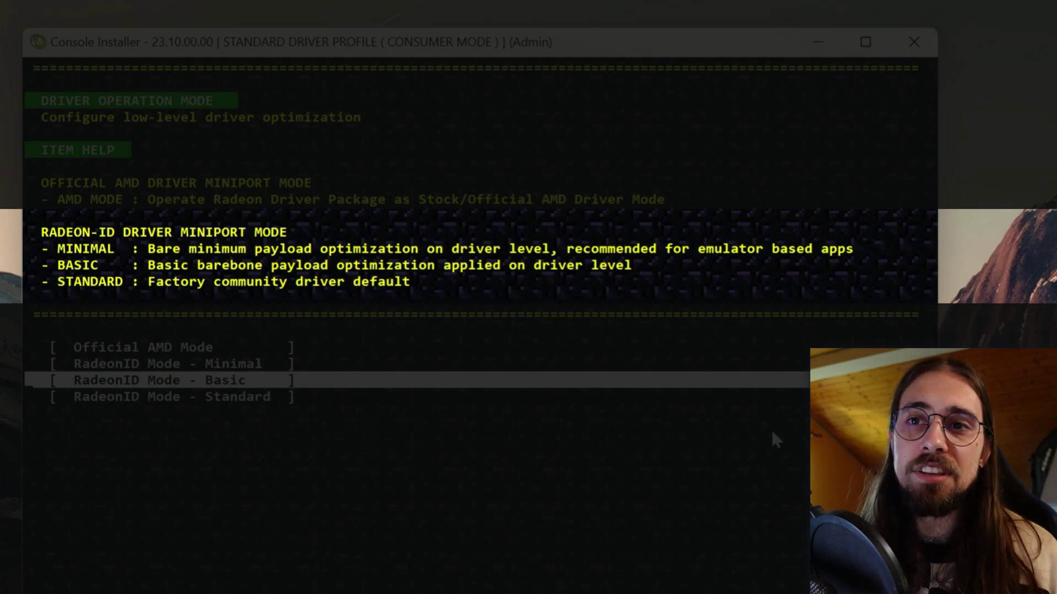
key("Up")
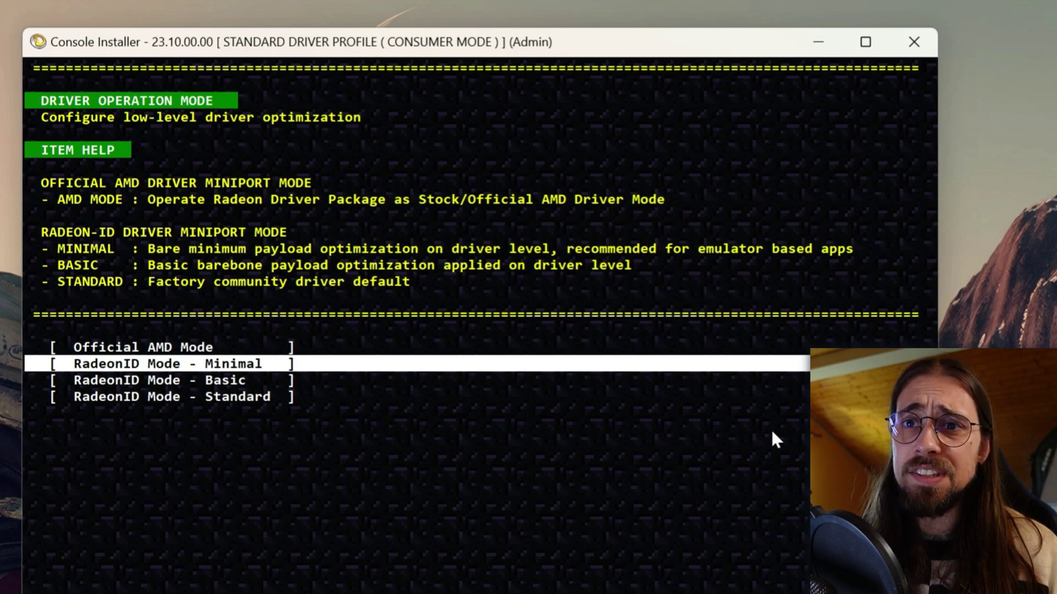
key("Down")
key("Down")
key("Up")
key("Up")
key("Down")
key("Down")
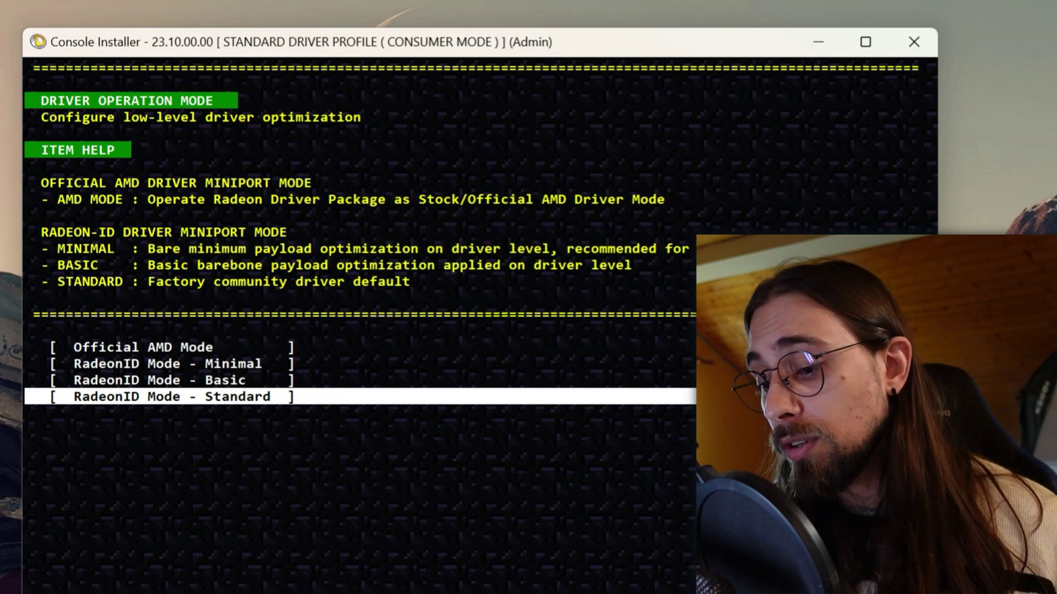
key("Up")
key("Up")
key("Up")
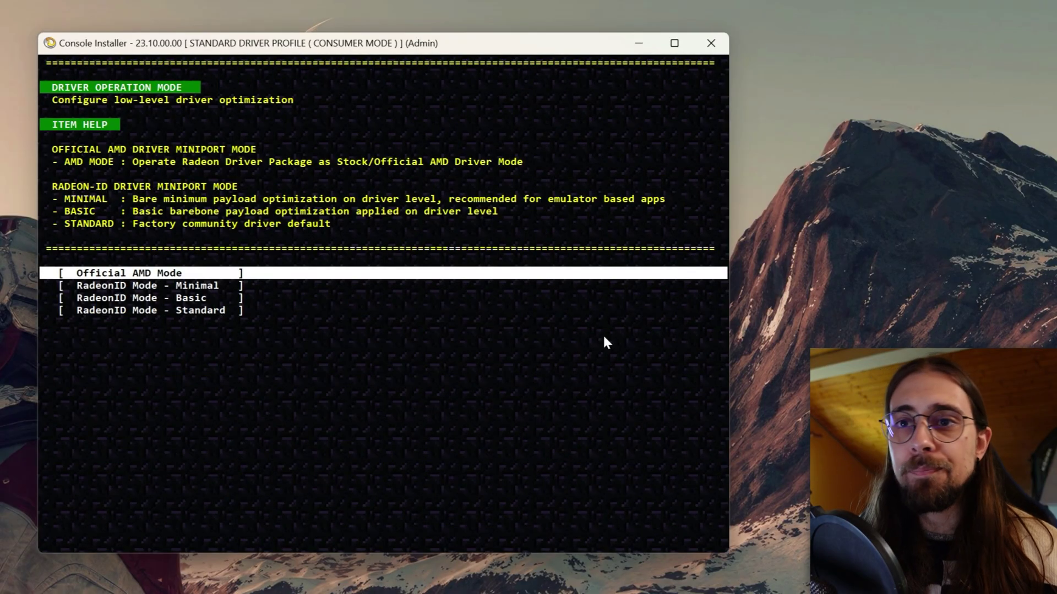
key("Return")
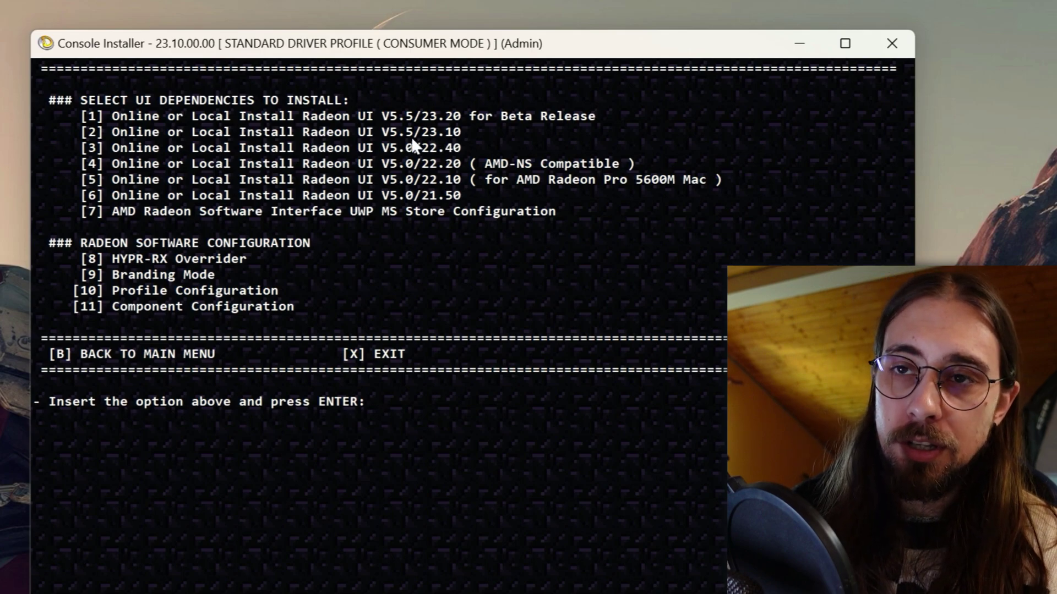
Install the Radeon UI V5.5/23.10 dependencies and close the completed ccc2_install setup.
type("2")
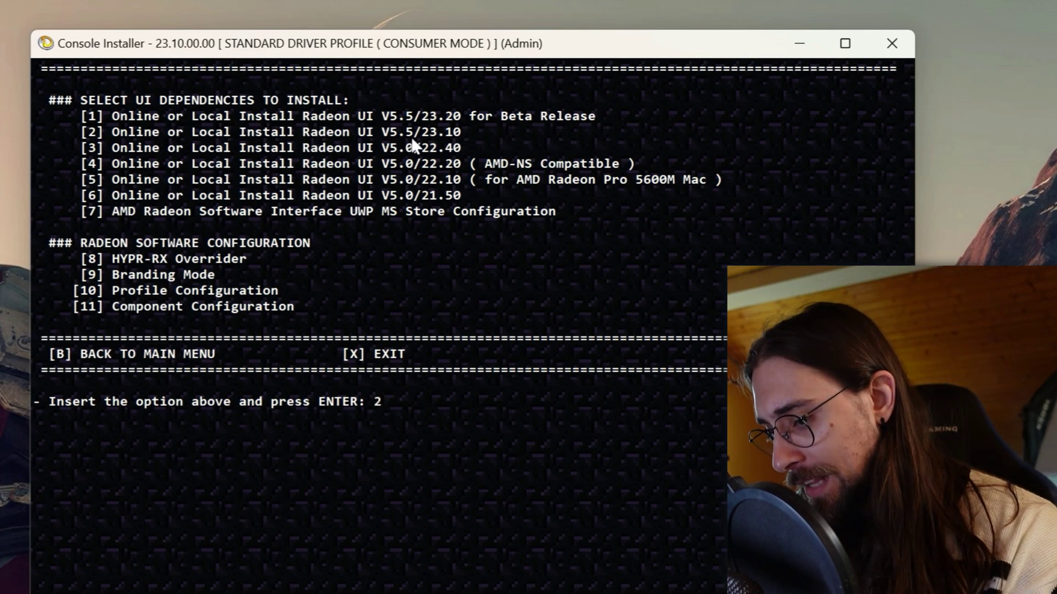
key("Return")
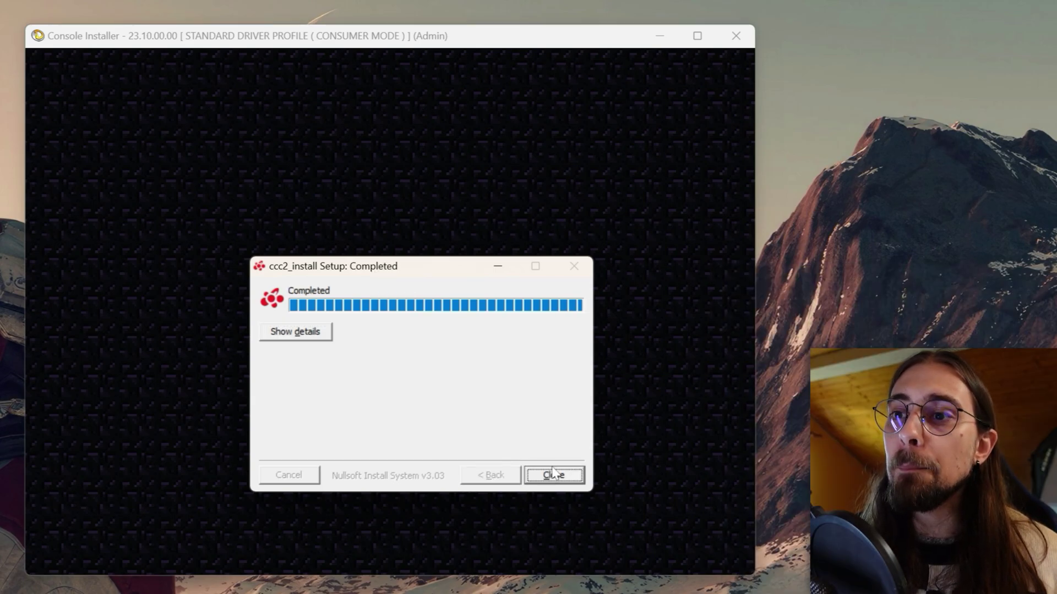
left_click(554, 474)
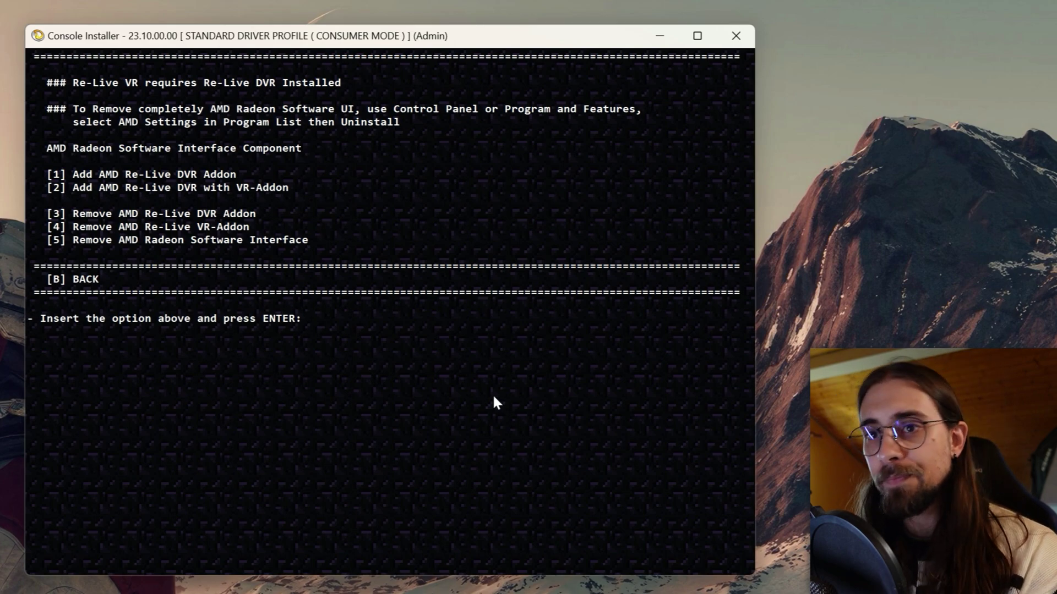
Add the AMD Re-Live DVR Addon and return to the list of UI dependencies.
type("1")
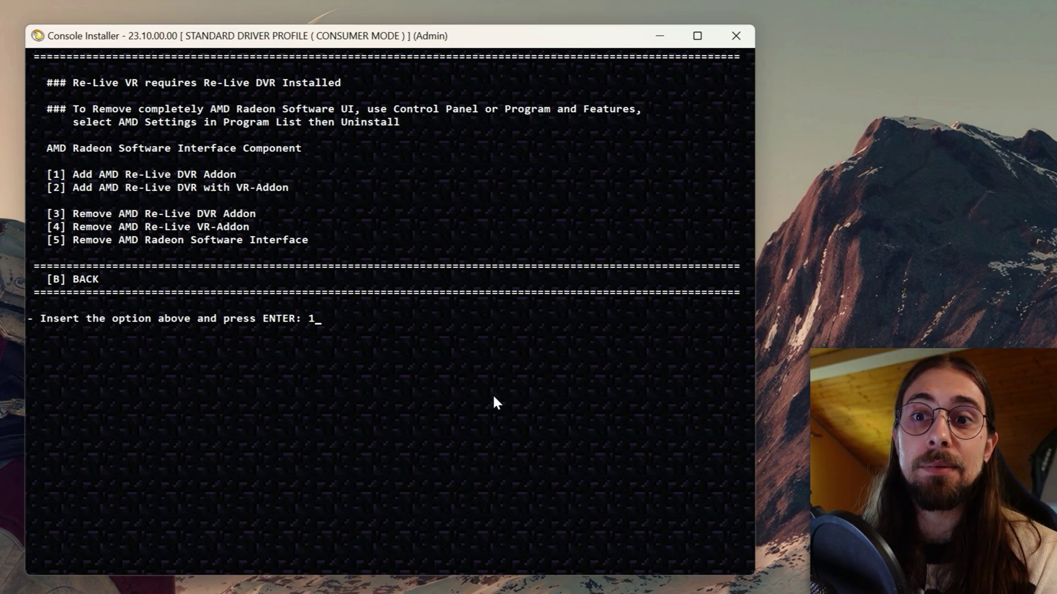
key("Return")
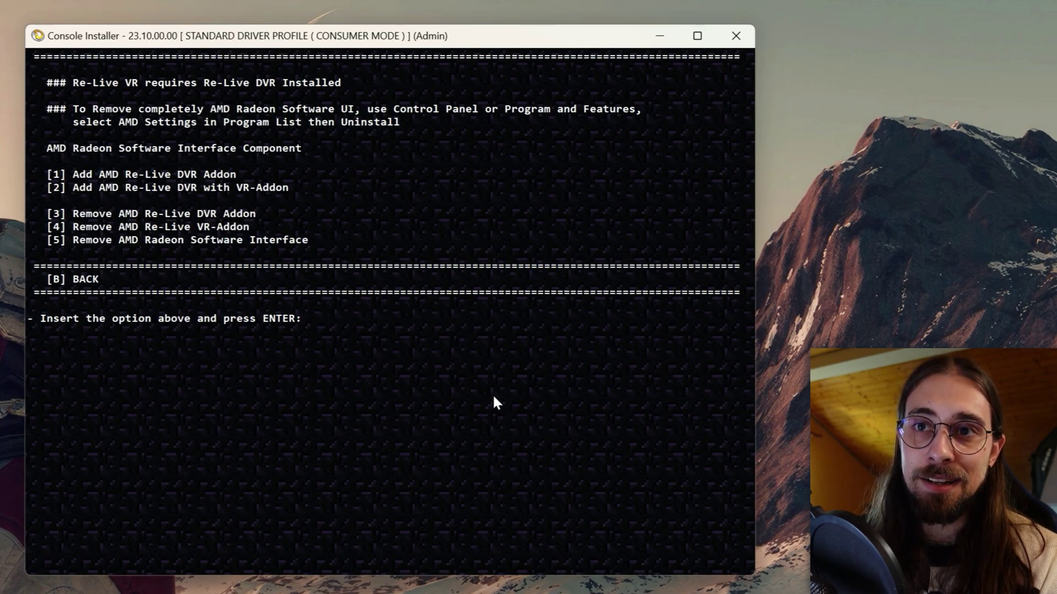
type("b")
key("Return")
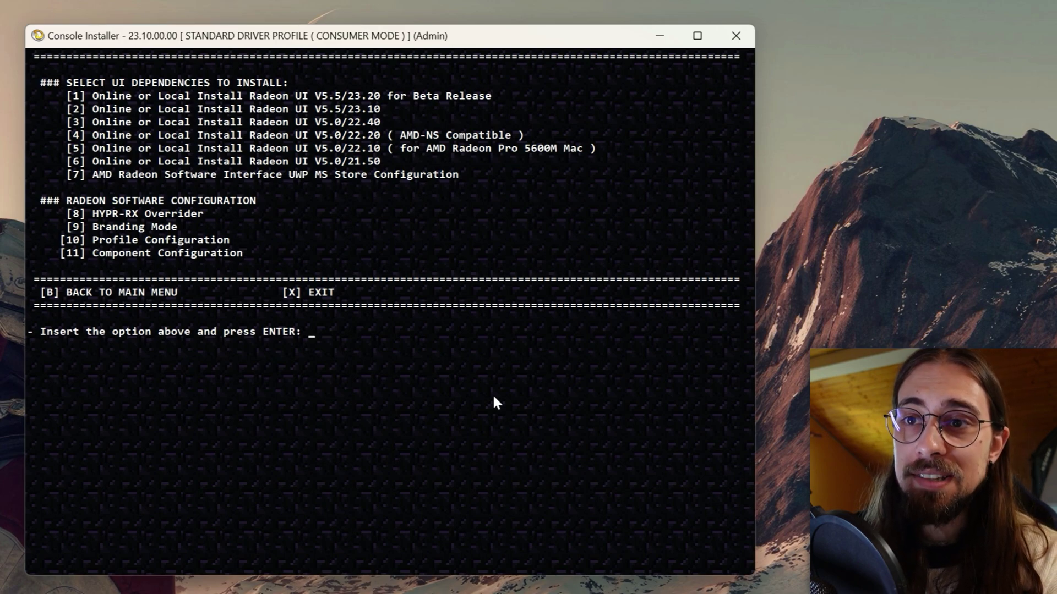
Open the HYPR-RX Overrider configuration and apply the ESPORT profile.
type("8")
key("Return")
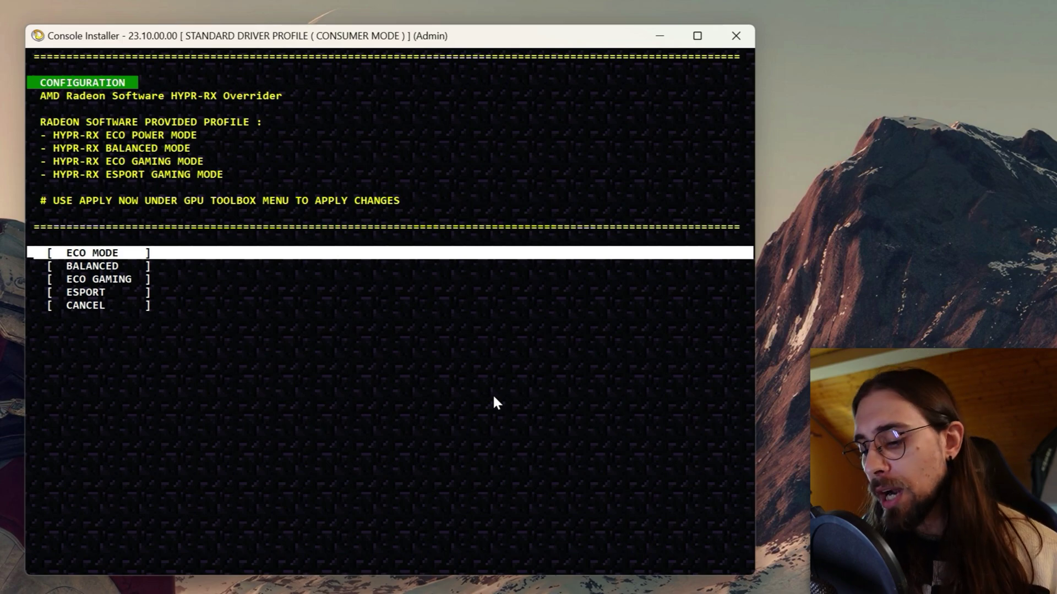
key("Down")
key("Down")
key("Down")
key("Down")
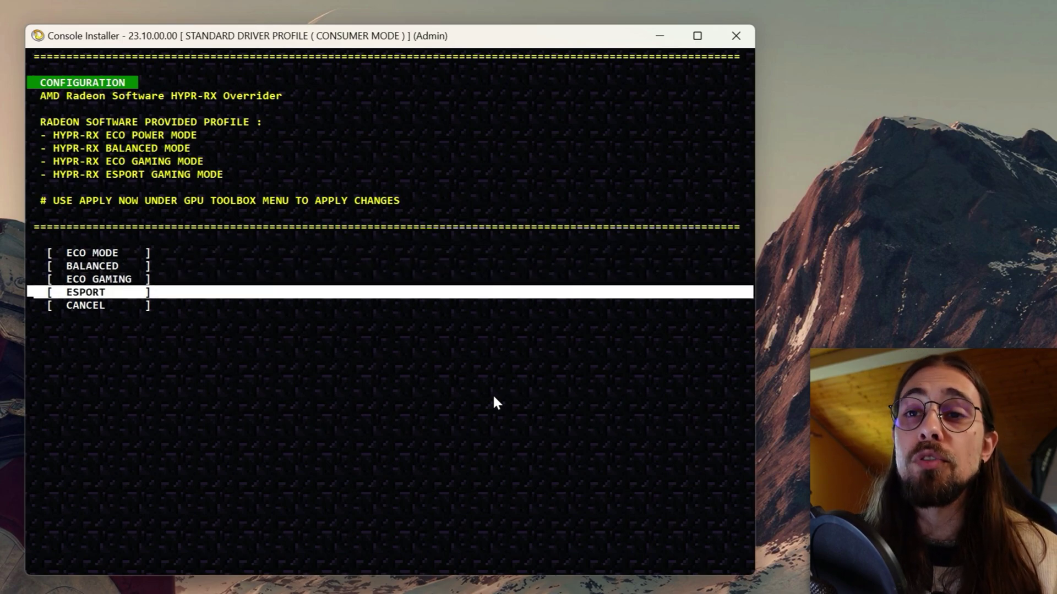
key("Up")
key("Up")
key("Down")
key("Down")
key("Up")
key("Up")
key("Up")
key("Up")
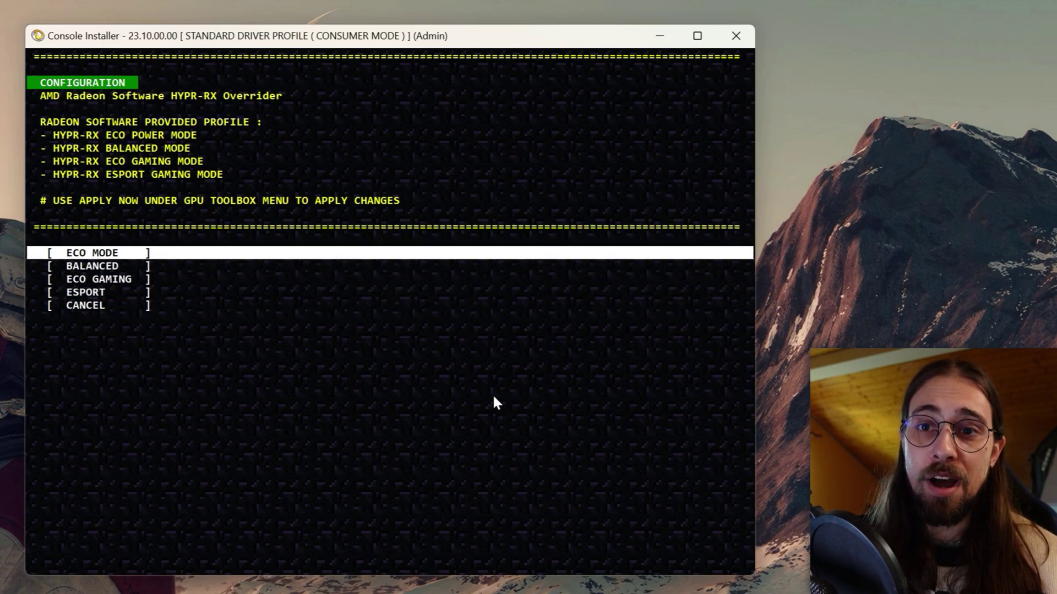
key("Down")
key("Down")
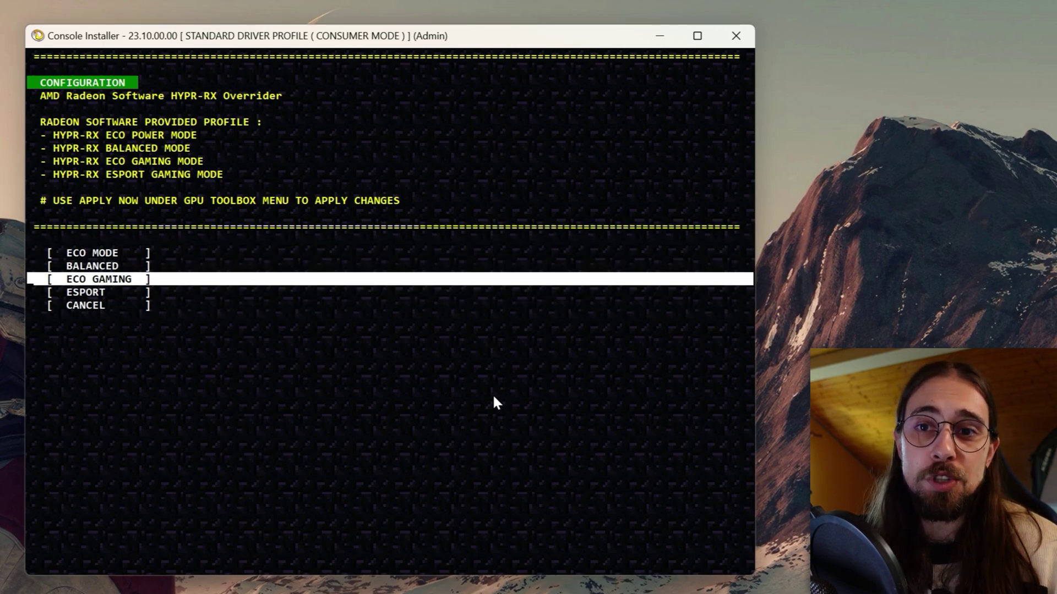
key("Down")
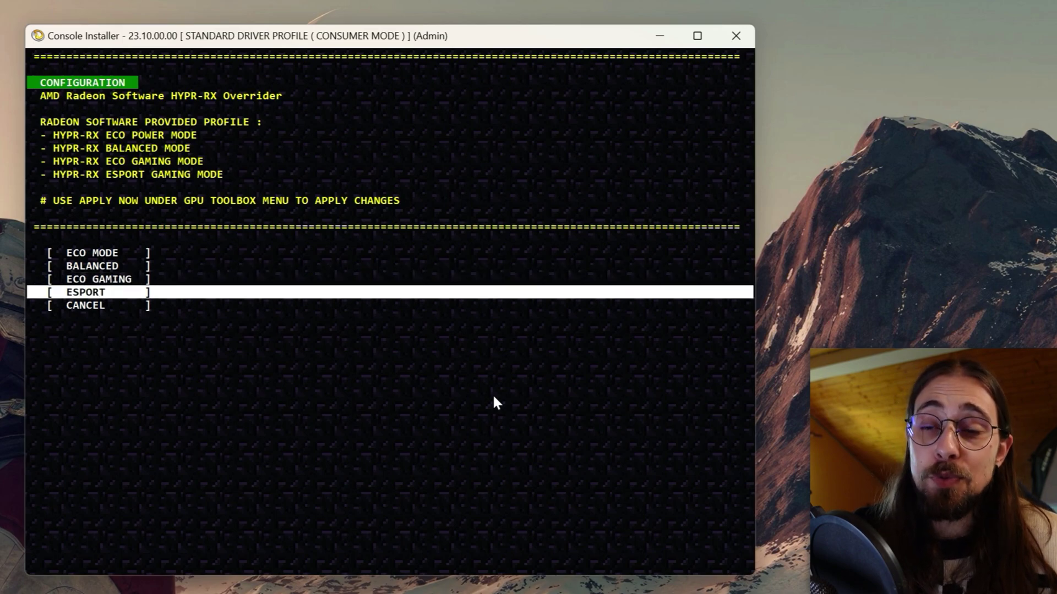
key("Up")
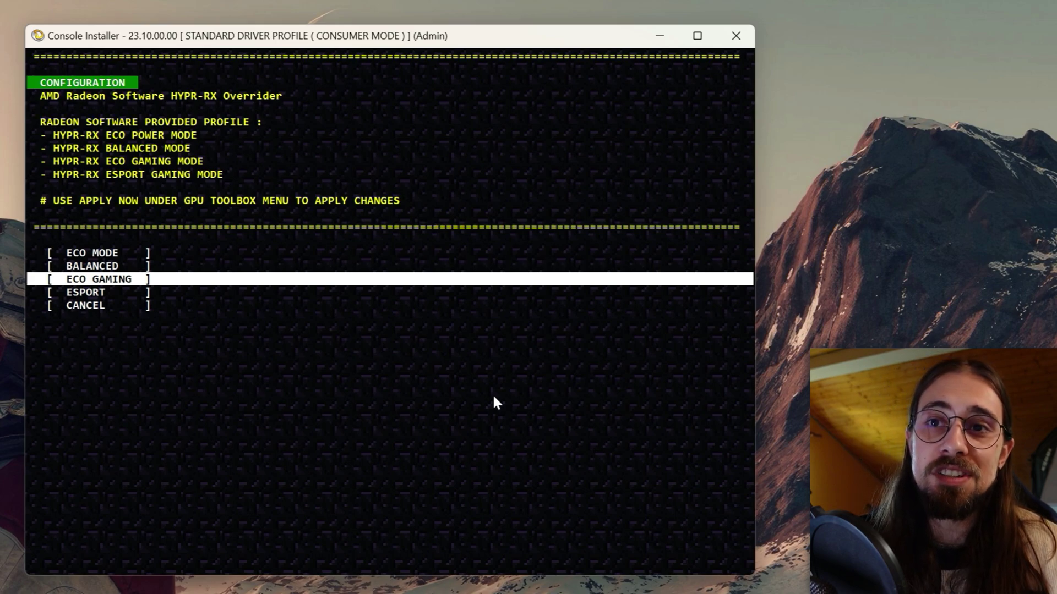
key("Down")
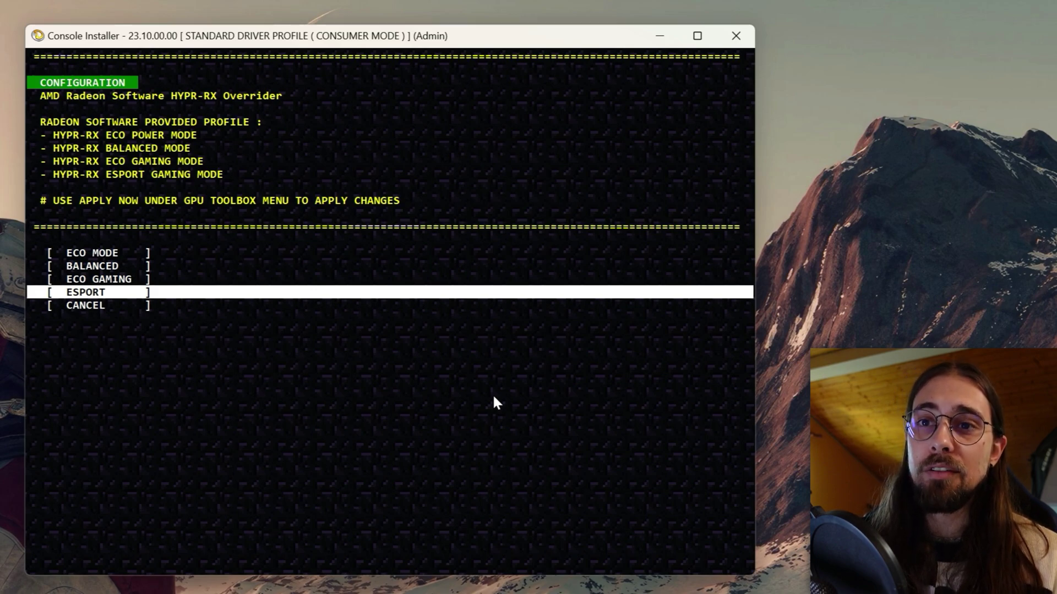
key("Up")
key("Down")
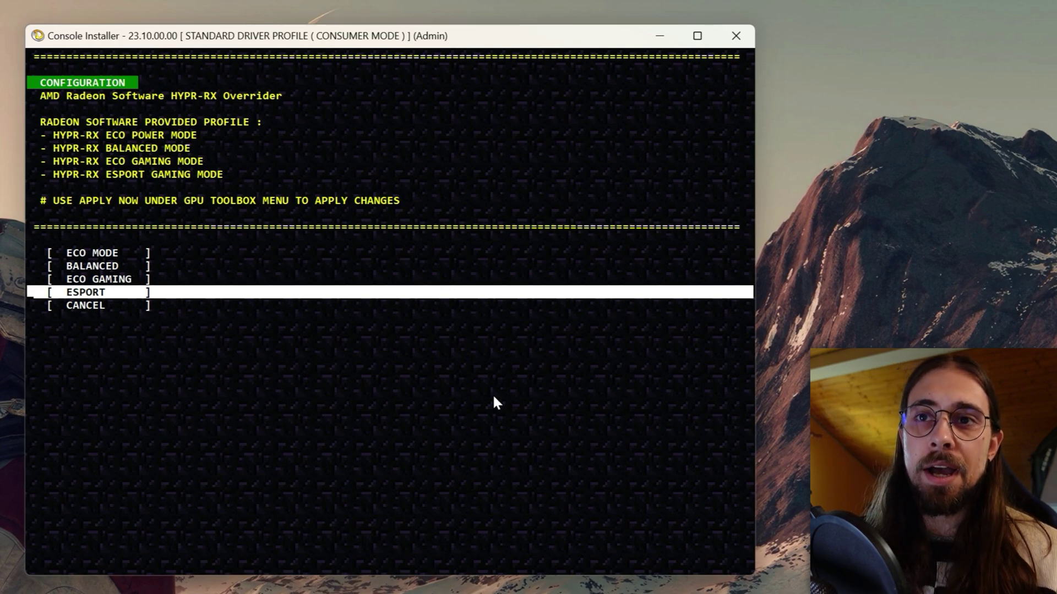
key("Return")
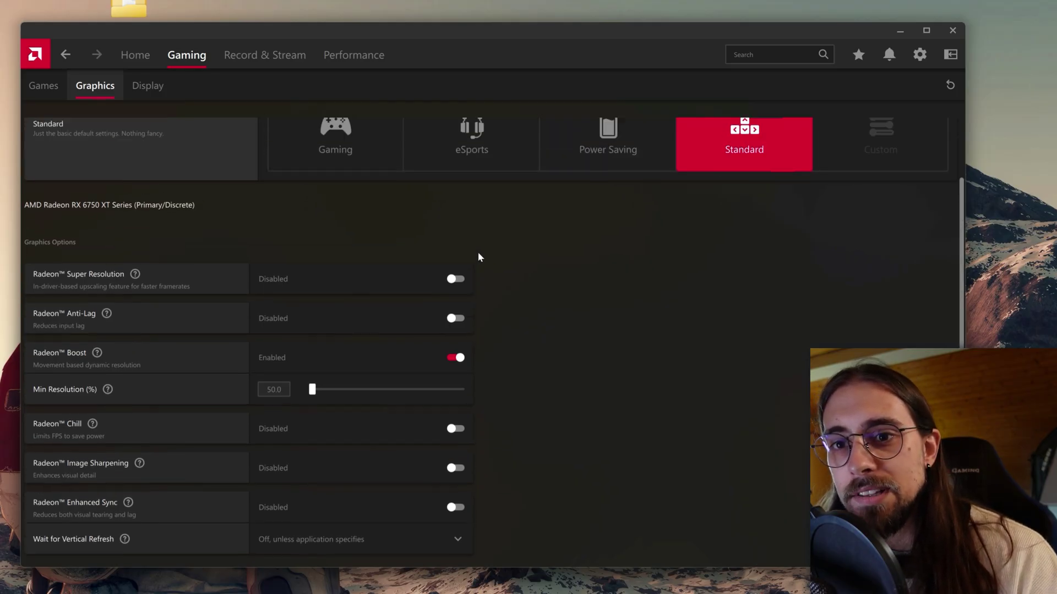
Examine the global graphics options of the Custom profile in AMD Software, down to the advanced settings.
scroll(478, 252, "up", 2)
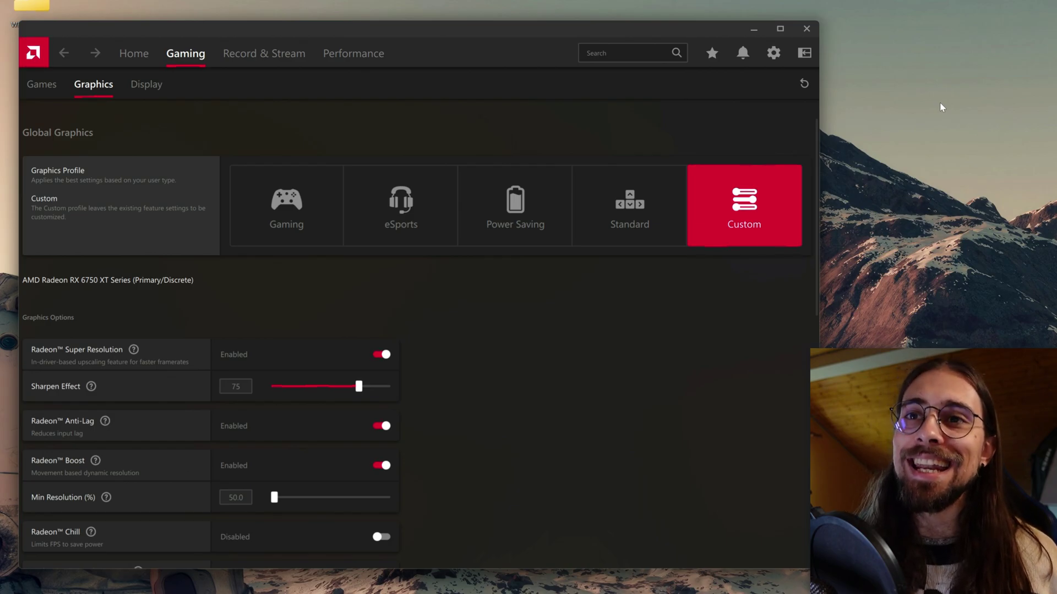
left_click_drag(490, 28, 492, 11)
scroll(487, 242, "down", 2)
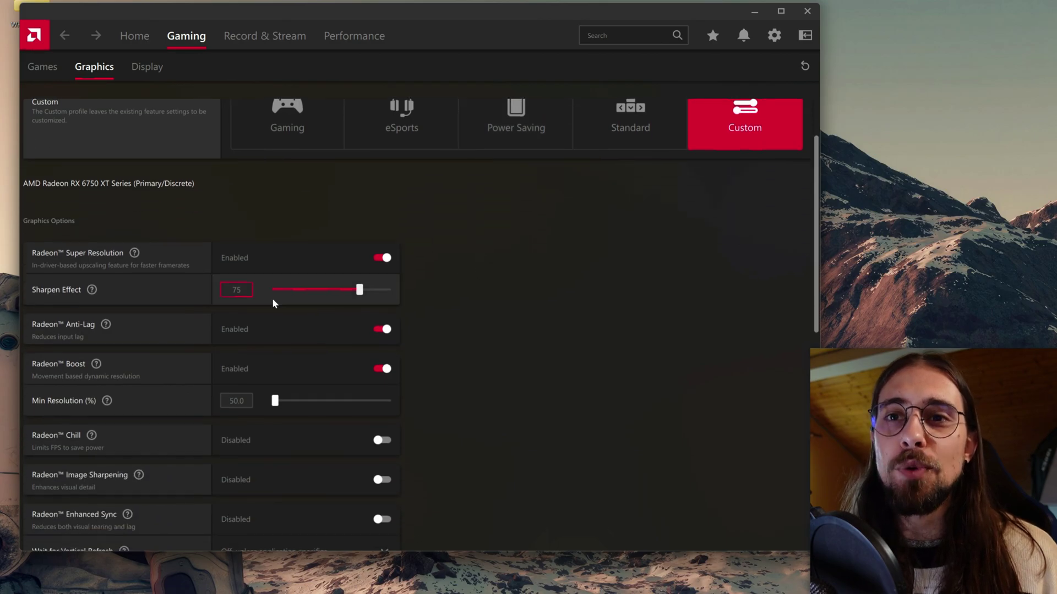
scroll(116, 286, "down", 2)
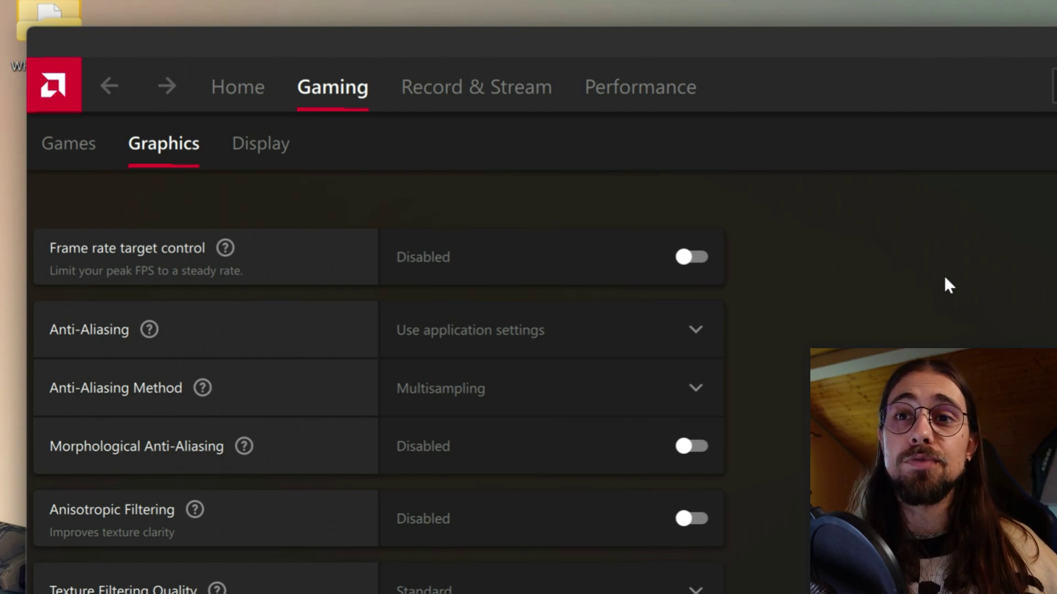
Enable Frame rate target control, try Max FPS values of 2 and 159, and disable the control again.
left_click(695, 257)
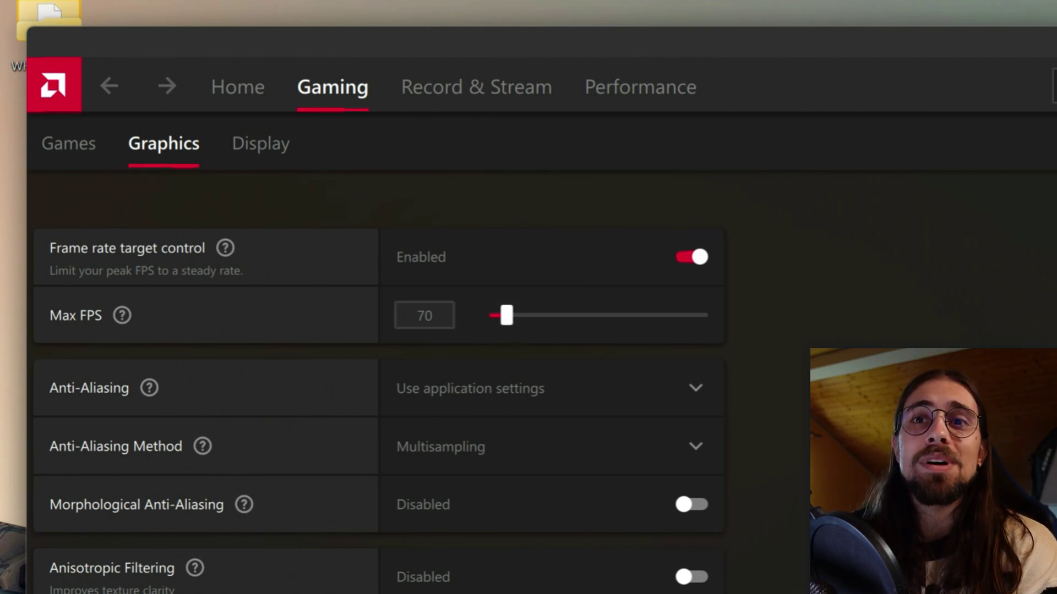
double_click(424, 315)
type("2")
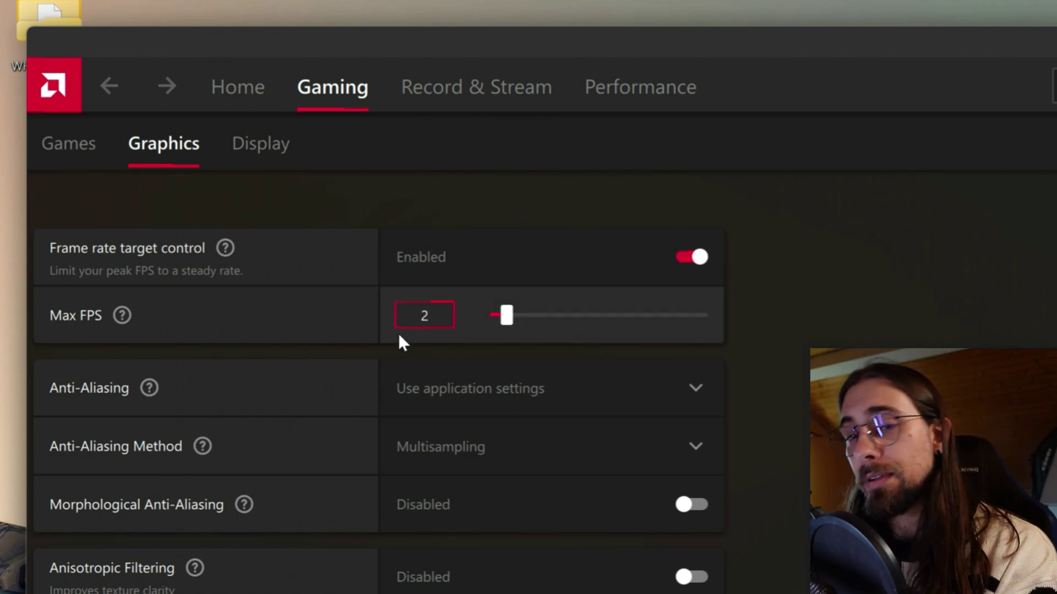
key("Return")
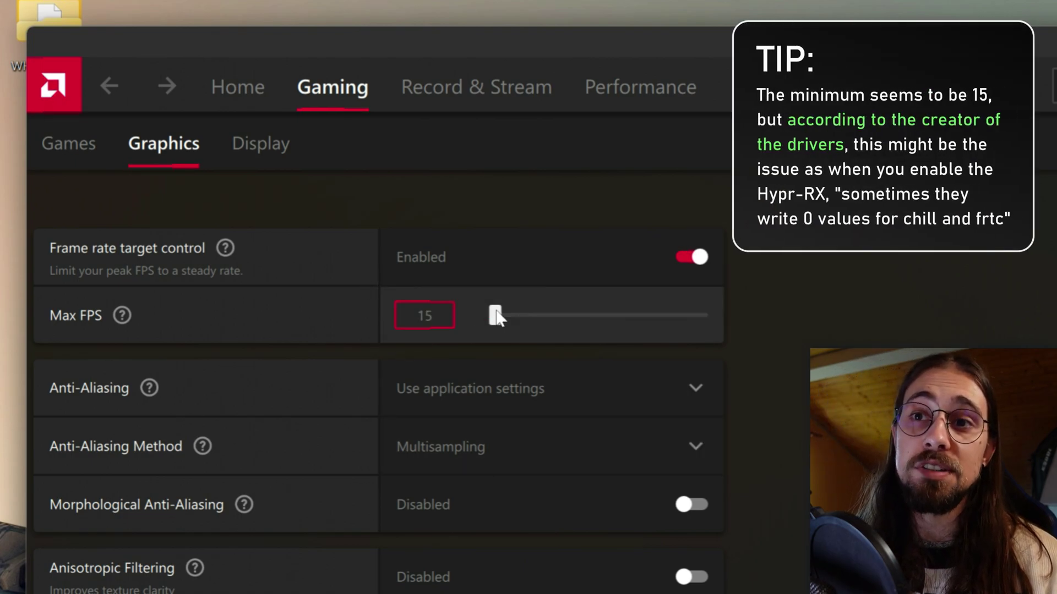
left_click_drag(495, 315, 525, 315)
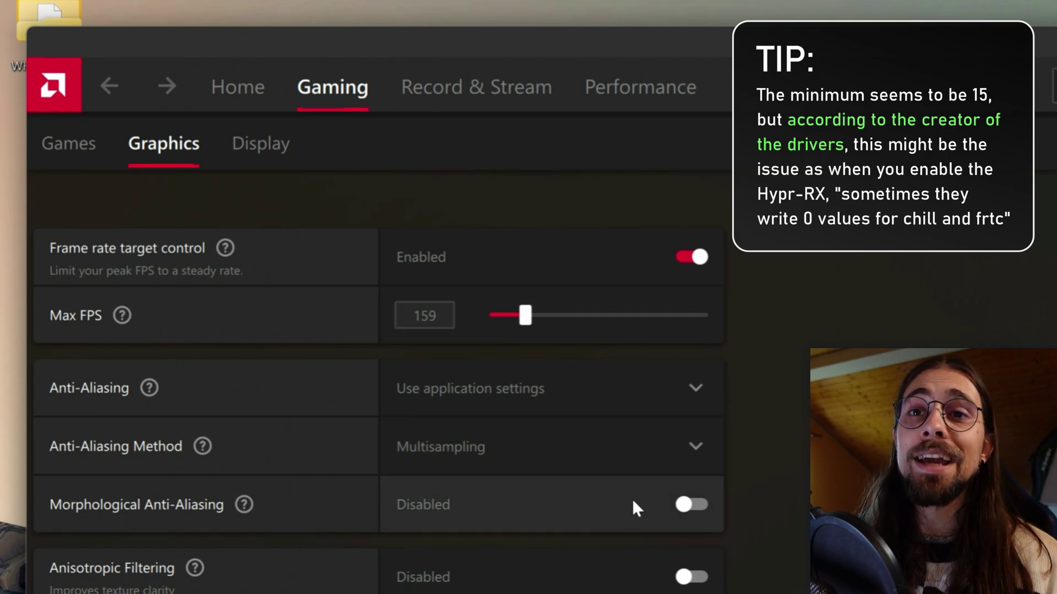
scroll(638, 510, "up", 1)
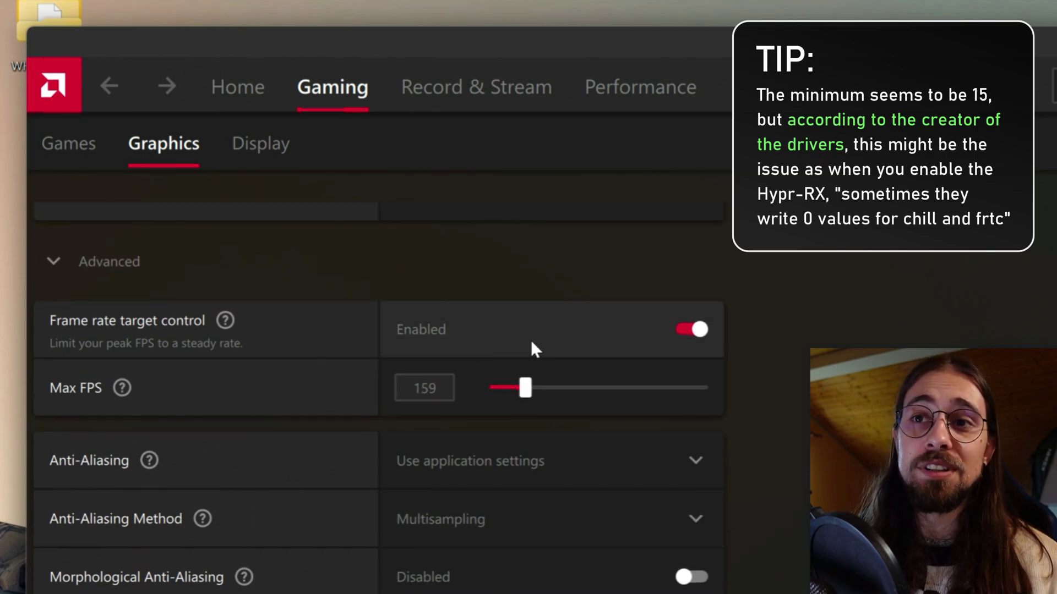
left_click(690, 330)
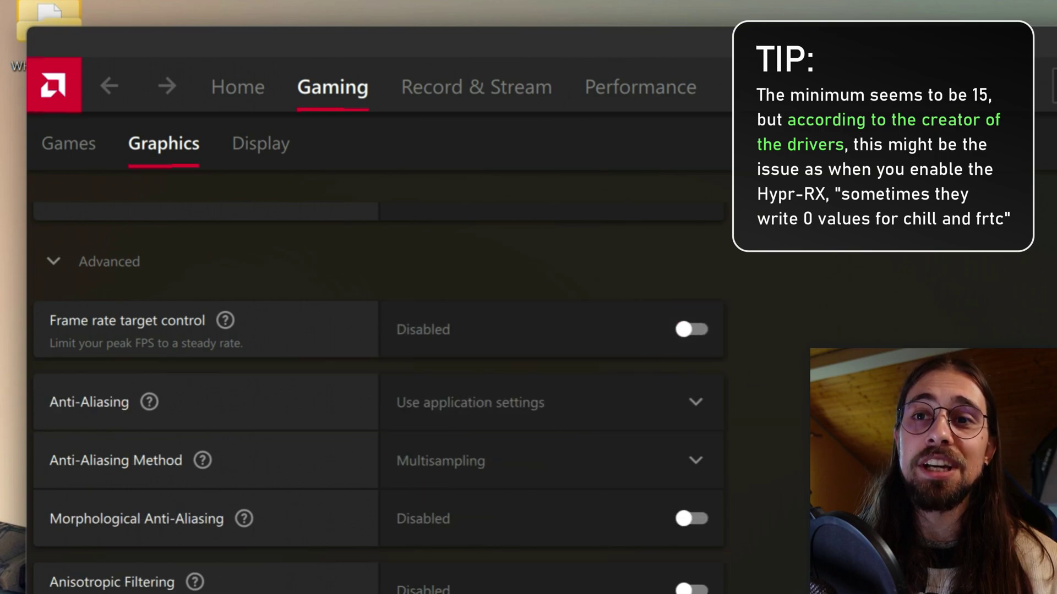
Review the graphics options from Radeon Super Resolution down to the advanced section.
scroll(378, 396, "up", 8)
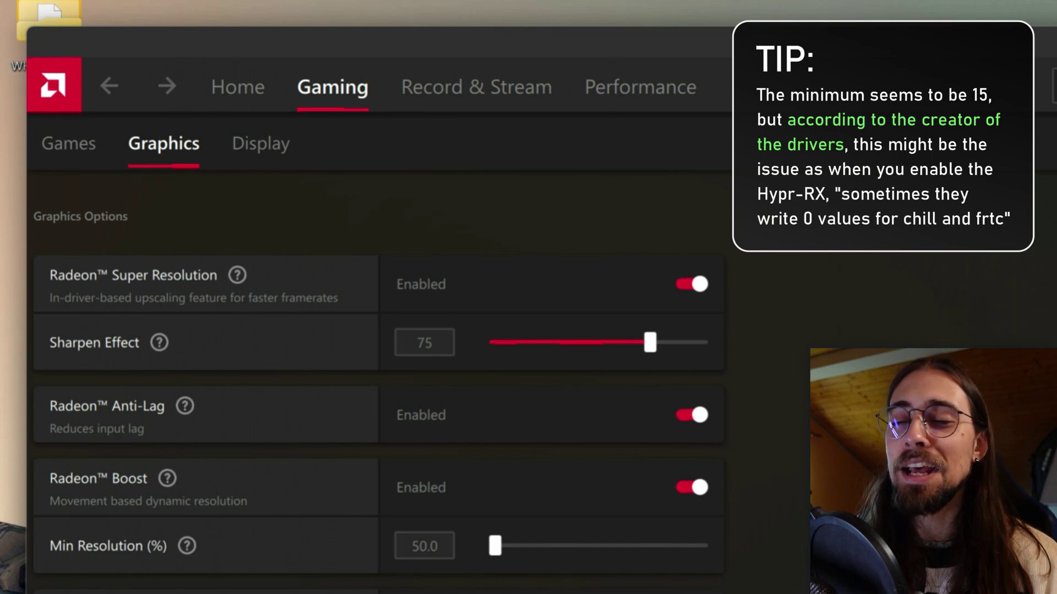
scroll(377, 397, "down", 3)
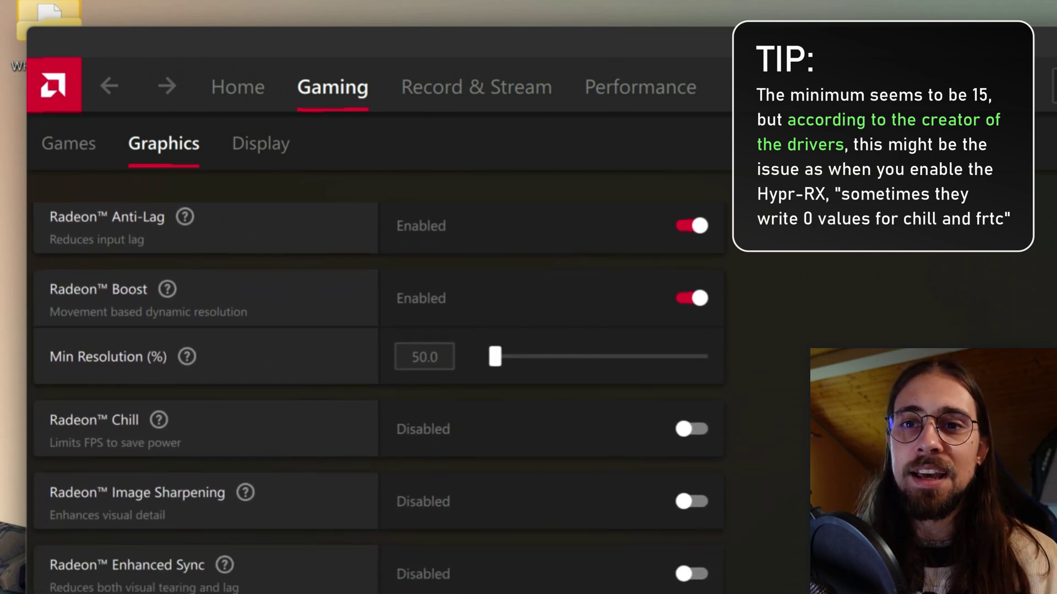
scroll(377, 396, "down", 3)
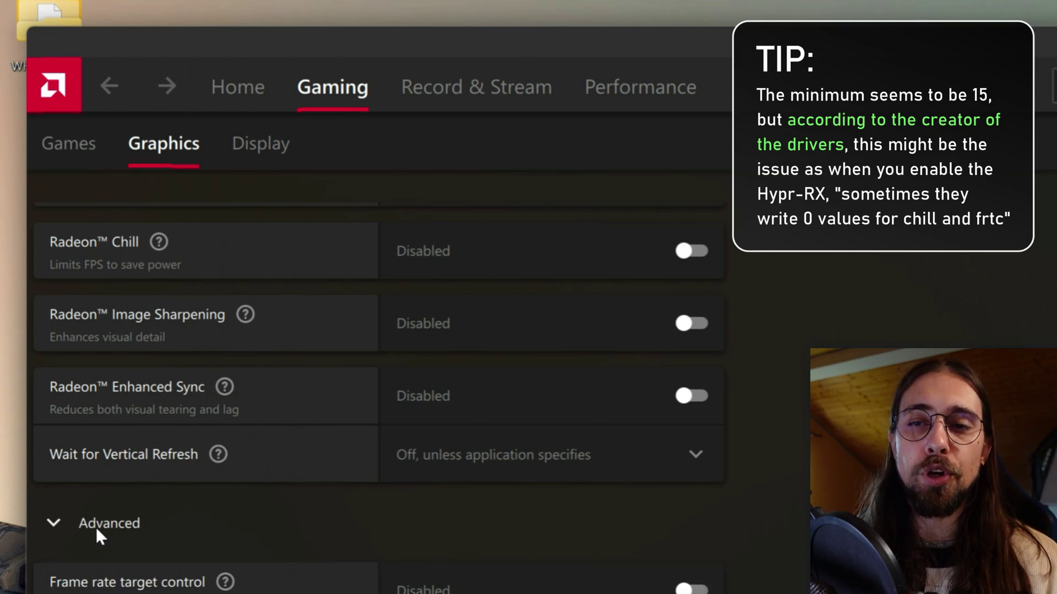
scroll(96, 528, "up", 7)
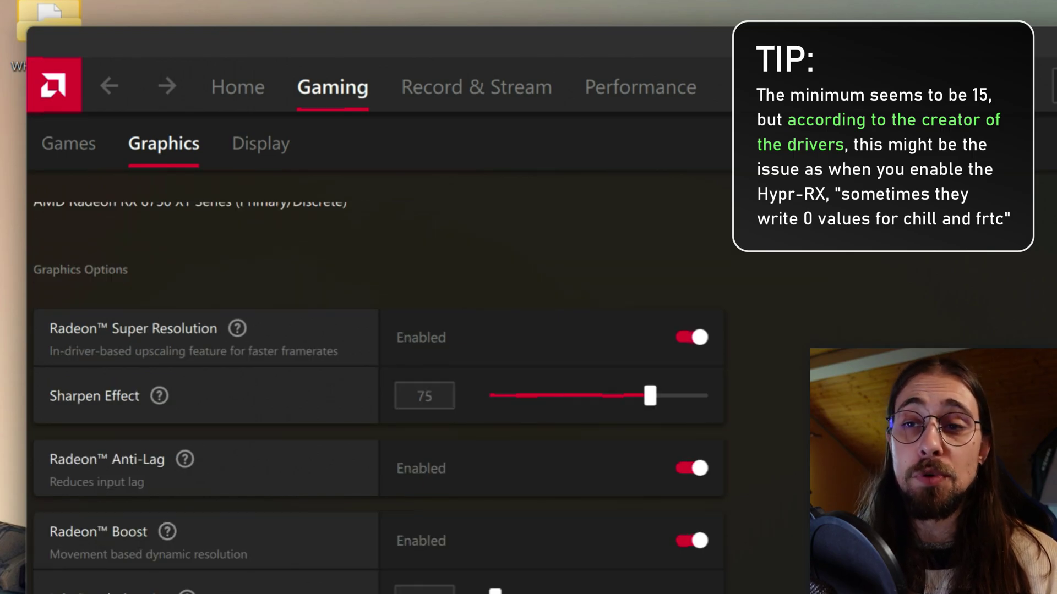